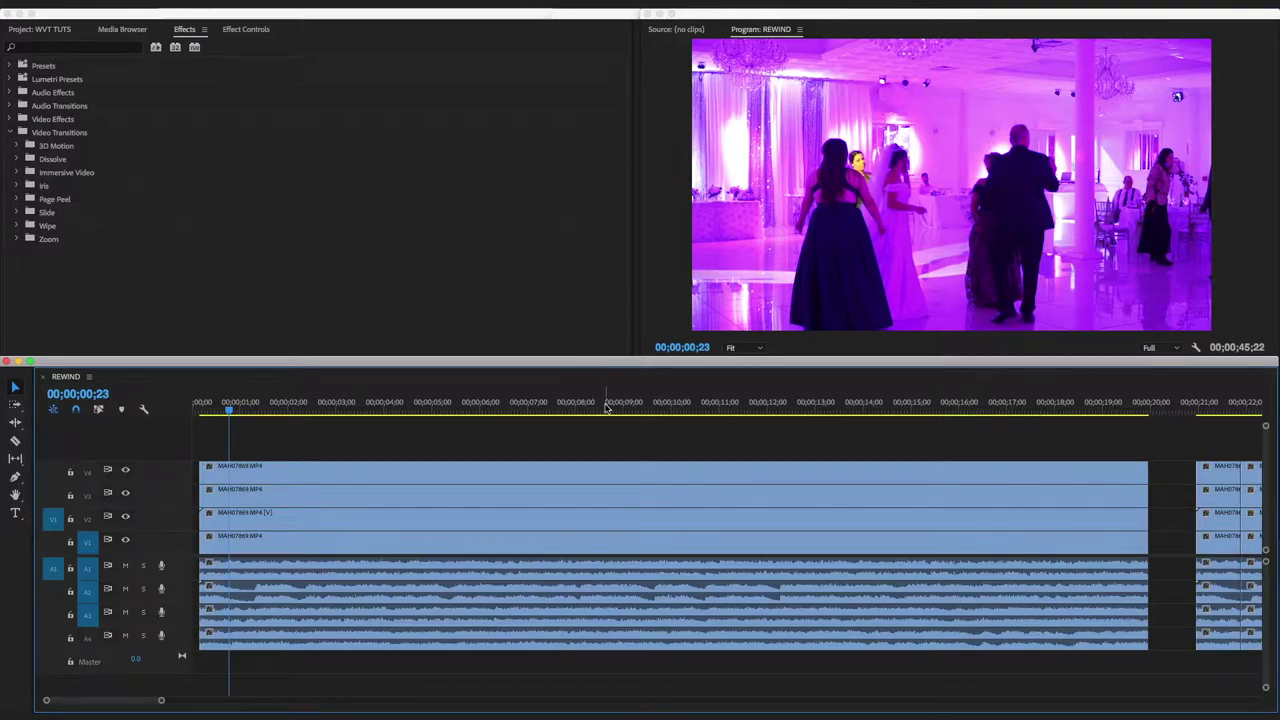
# Scrub the start of the stacked dance footage and park the playhead at 00;00;01;11
pyautogui.moveTo(262, 406)
pyautogui.mouseDown()
pyautogui.moveTo(306, 410)
pyautogui.moveTo(258, 410)
pyautogui.mouseUp()
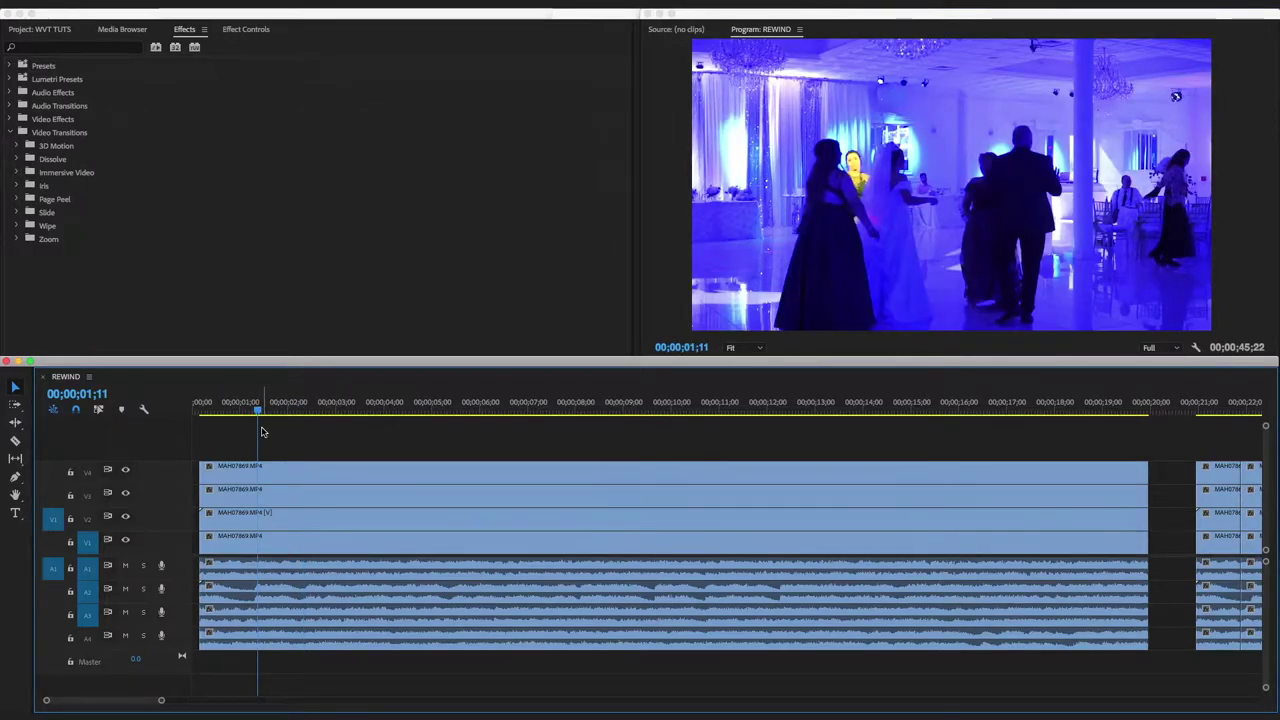
# Slice the V4 clip with the Razor tool at eight points along the timeline
pyautogui.press('c')
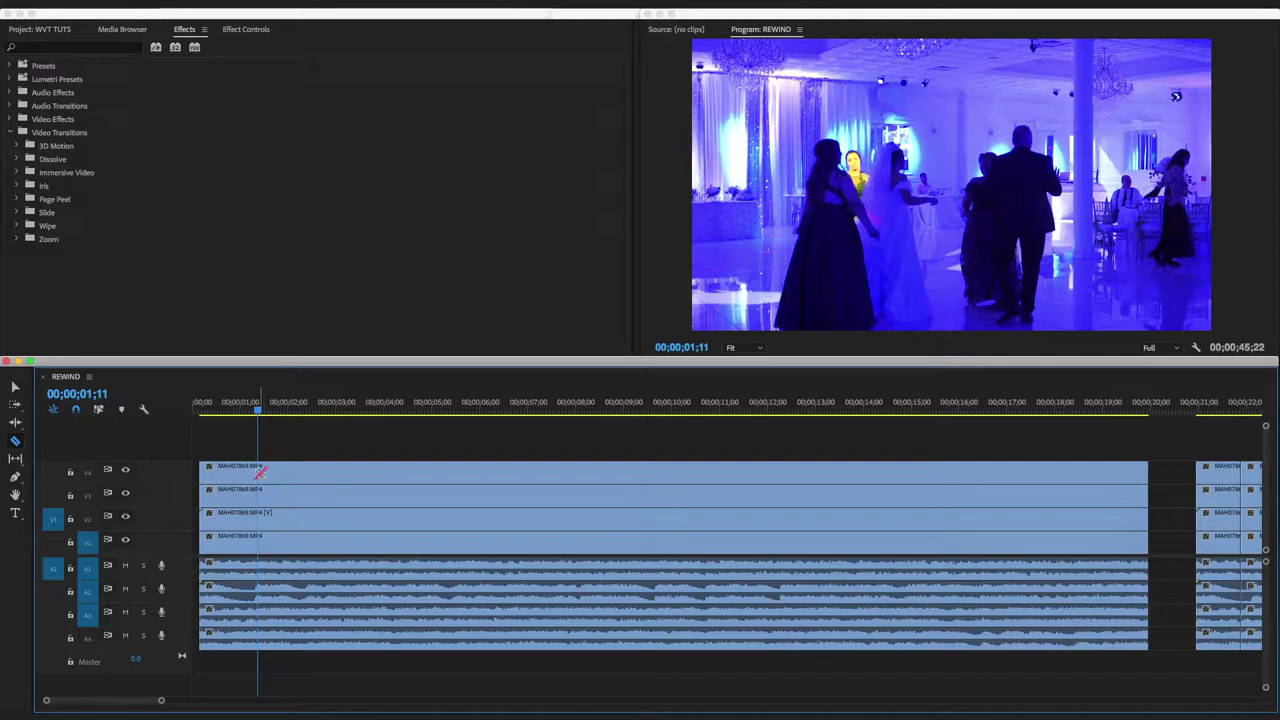
pyautogui.click(260, 472)
pyautogui.click(320, 475)
pyautogui.click(372, 476)
pyautogui.click(434, 476)
pyautogui.click(590, 476)
pyautogui.click(734, 476)
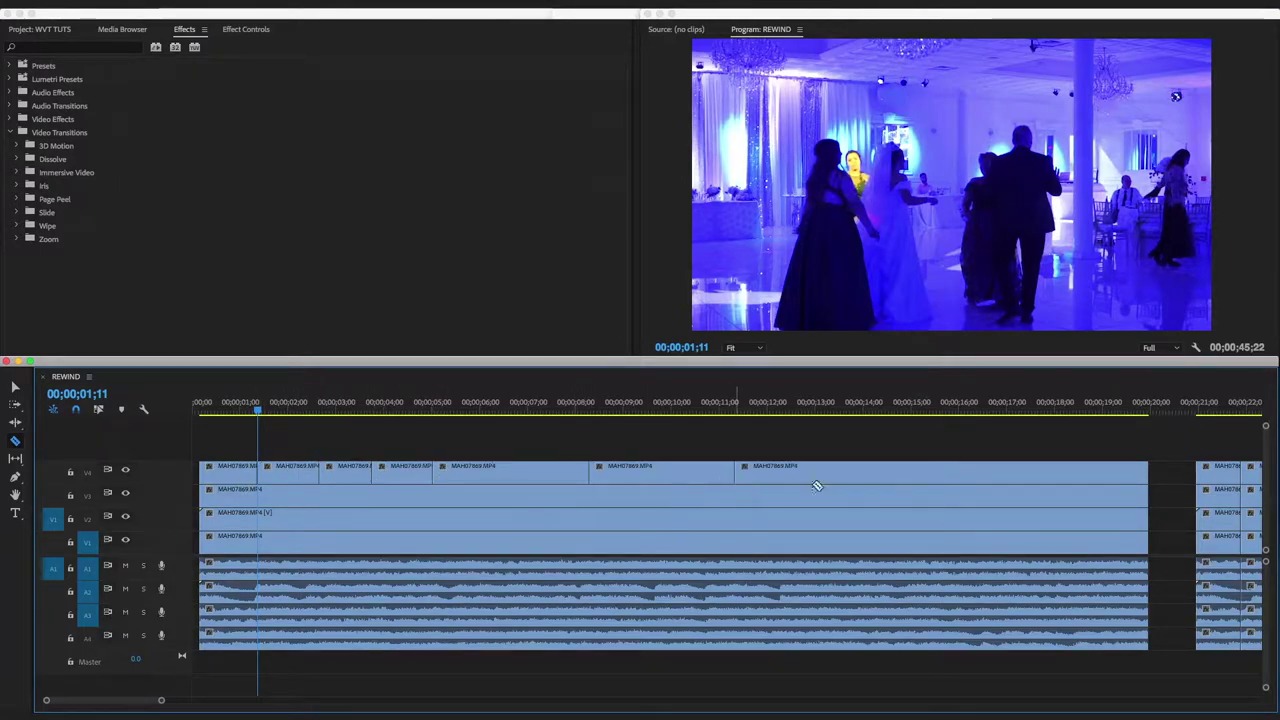
pyautogui.click(903, 476)
pyautogui.click(1021, 474)
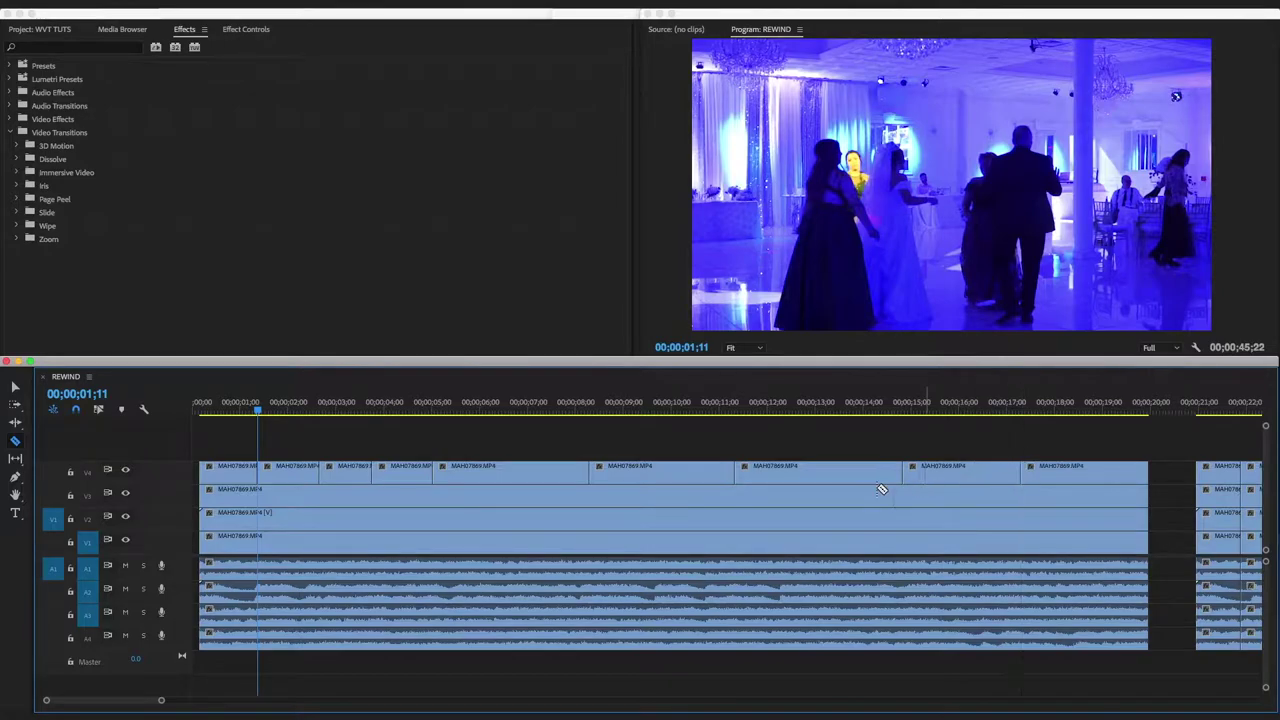
# Cut the V3 clip at six points staggered from the V4 cuts
pyautogui.click(829, 494)
pyautogui.click(682, 495)
pyautogui.click(506, 495)
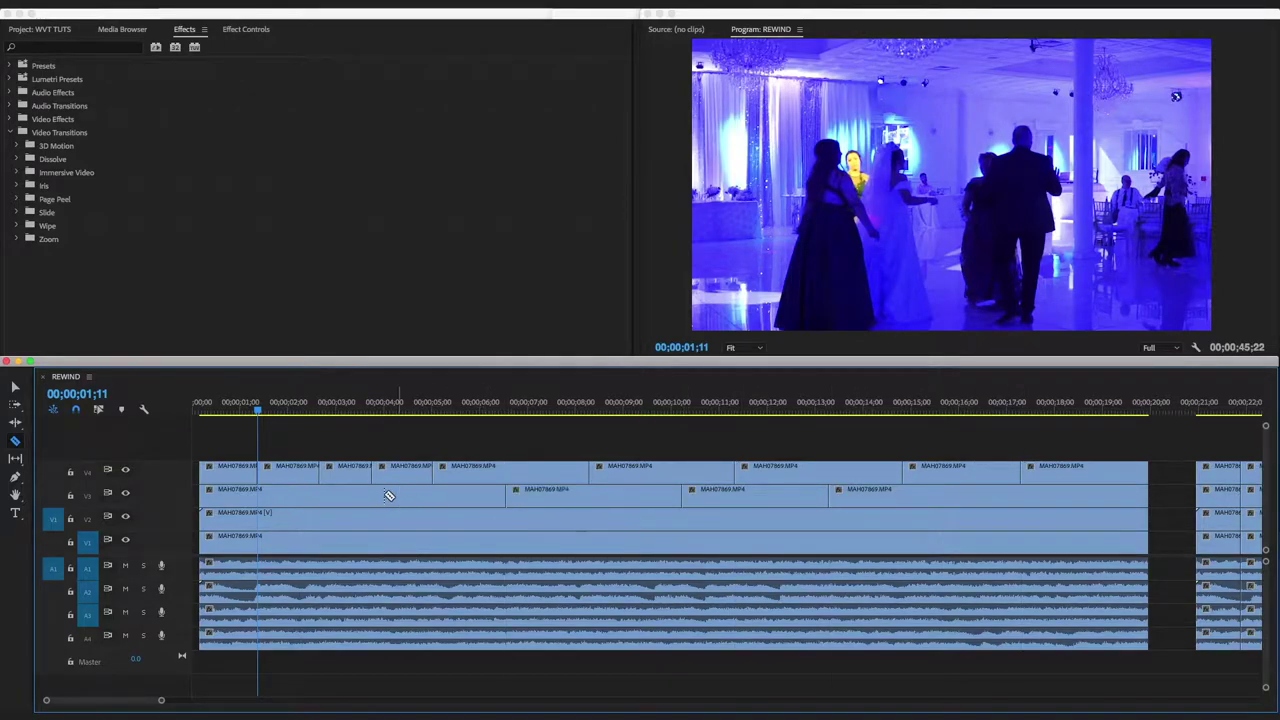
pyautogui.click(337, 494)
pyautogui.click(986, 491)
pyautogui.click(1097, 494)
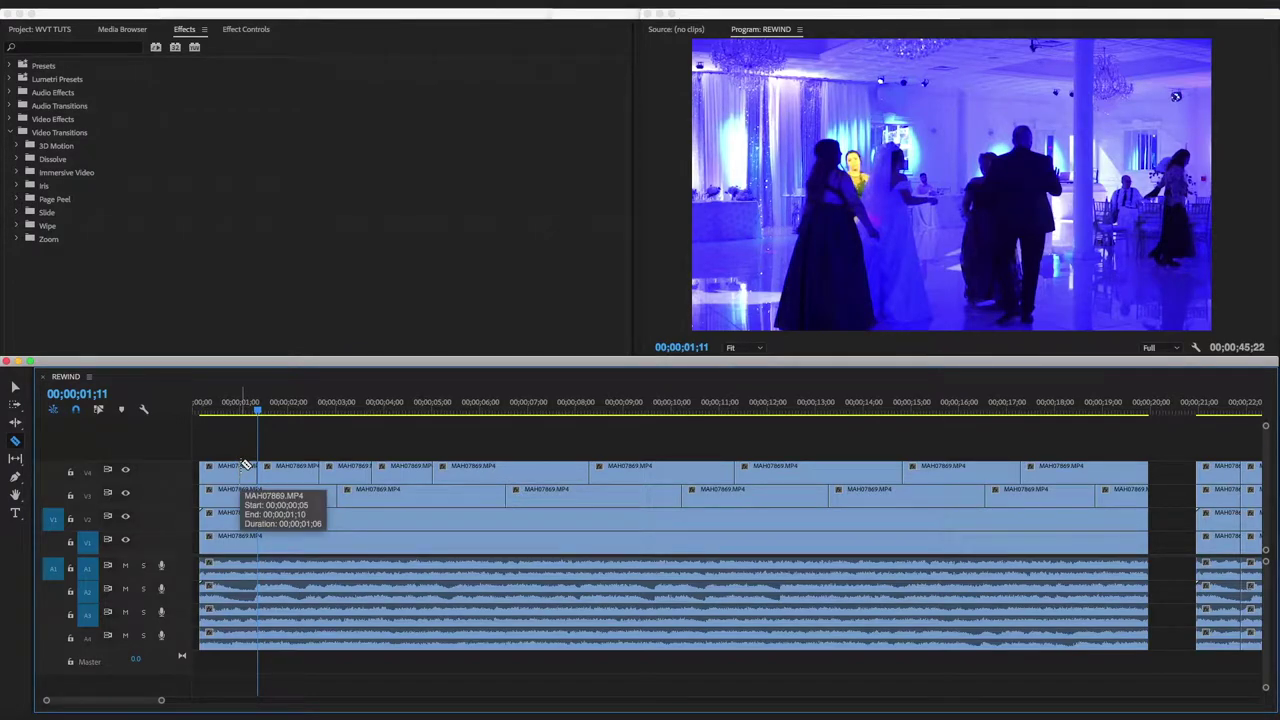
# Add Film Dissolve transitions to every cut of the V4 pieces
pyautogui.press('v')
pyautogui.moveTo(238, 448); pyautogui.dragTo(1037, 474)
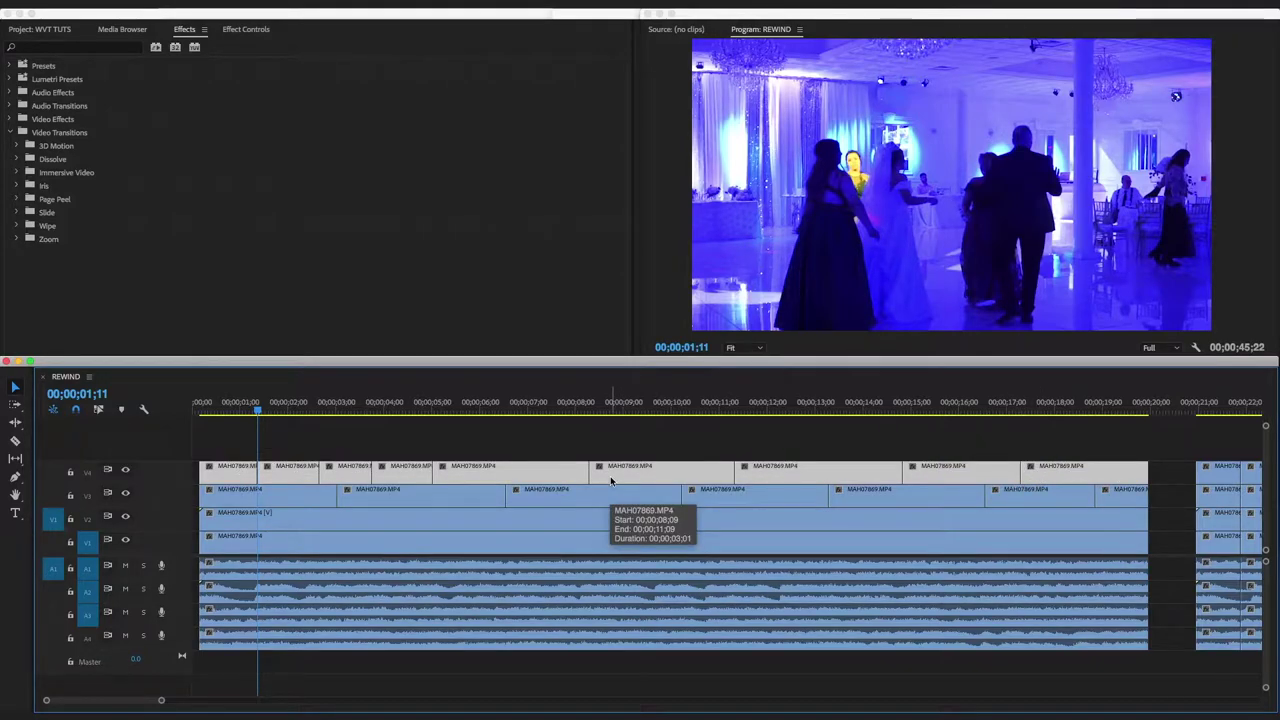
pyautogui.hotkey('shift', 'd')
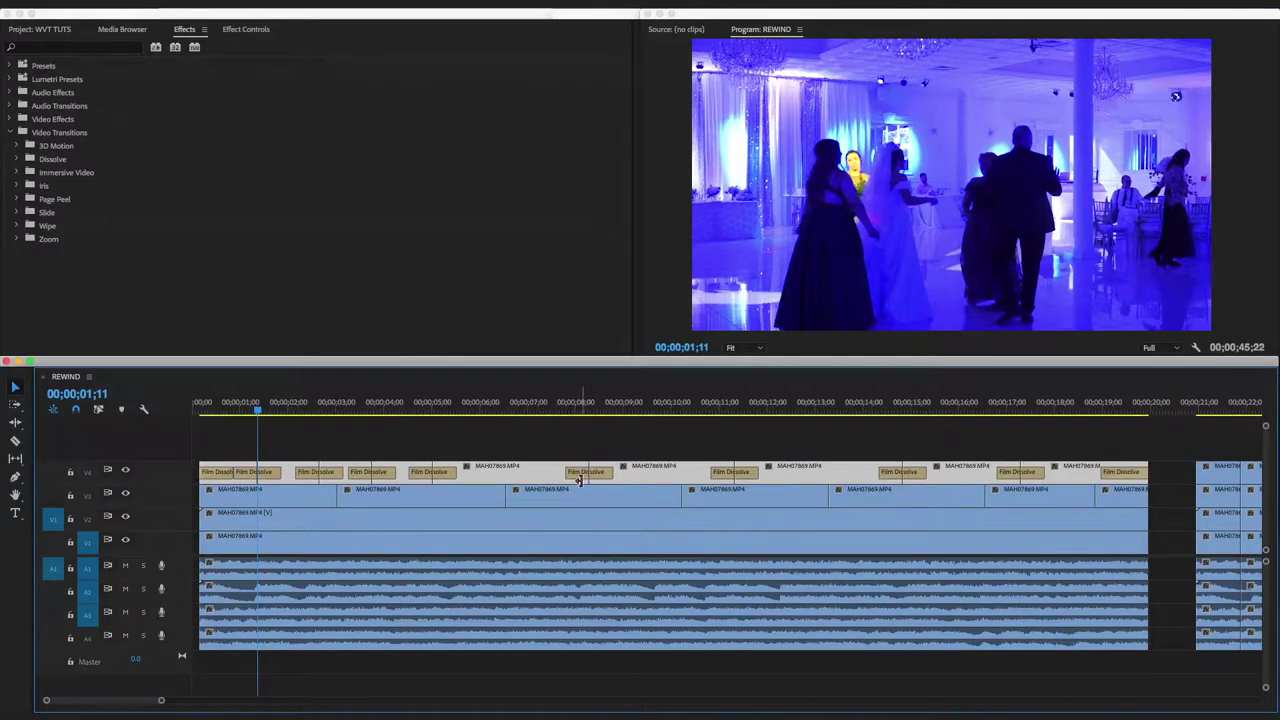
# Delete the first three V3 pieces and move the playhead to 00;00;02;04
pyautogui.click(592, 496)
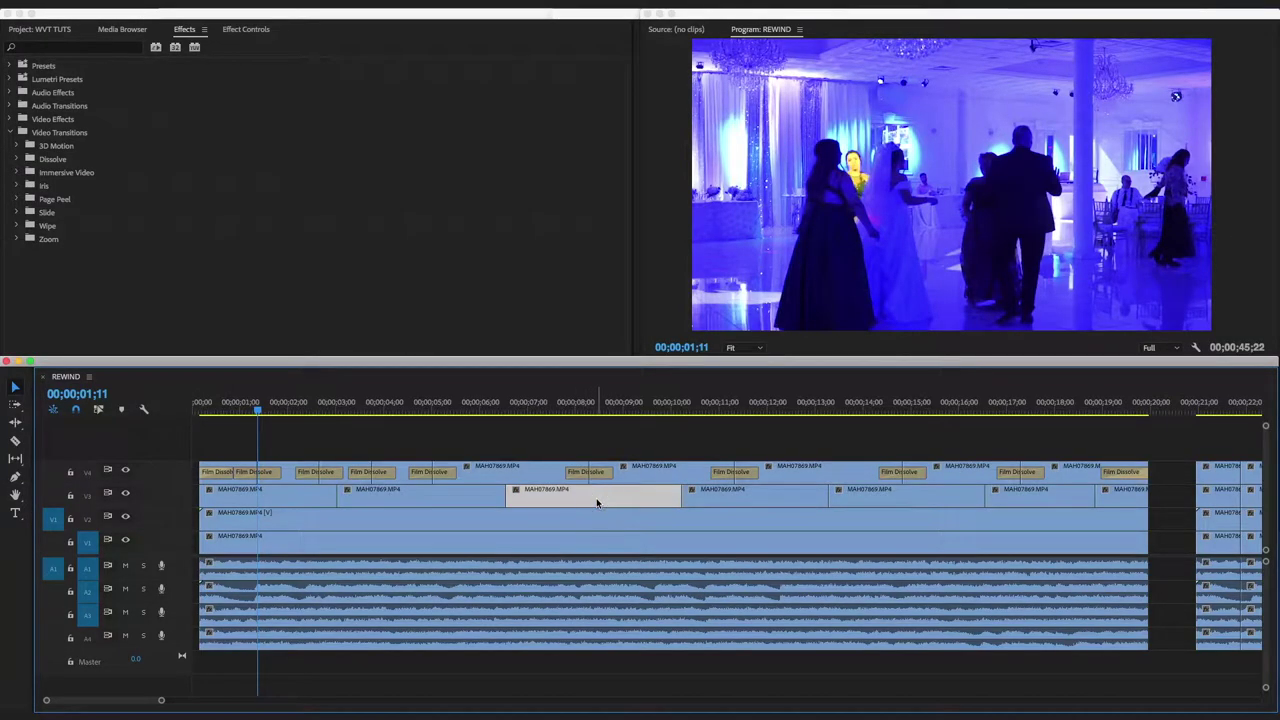
pyautogui.press('Delete')
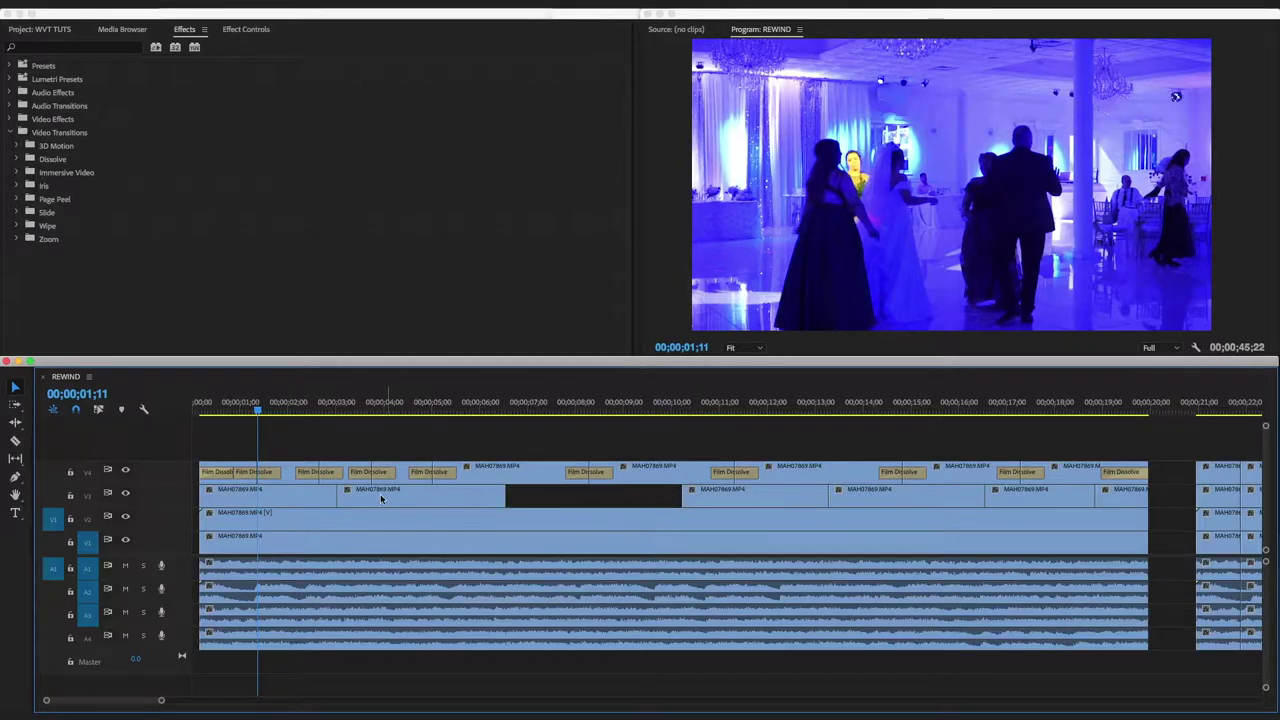
pyautogui.click(327, 499)
pyautogui.press('Delete')
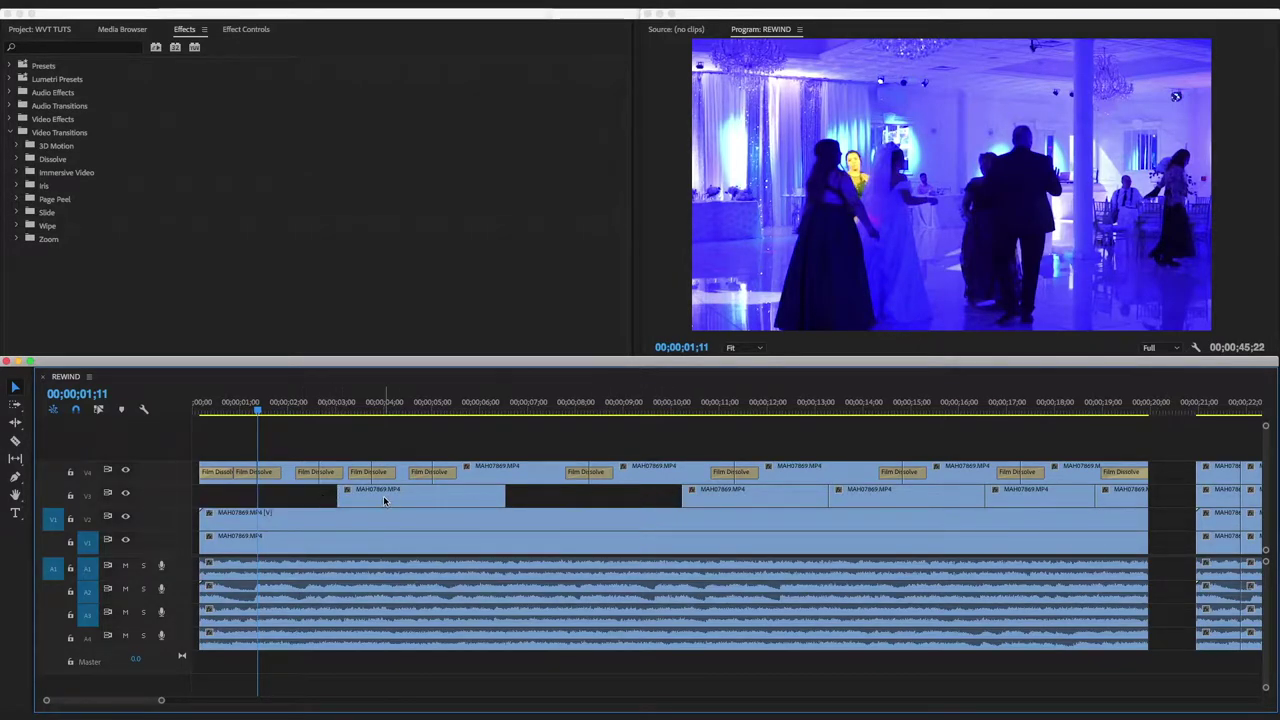
pyautogui.click(387, 503)
pyautogui.press('Delete')
pyautogui.moveTo(290, 401); pyautogui.dragTo(295, 401)
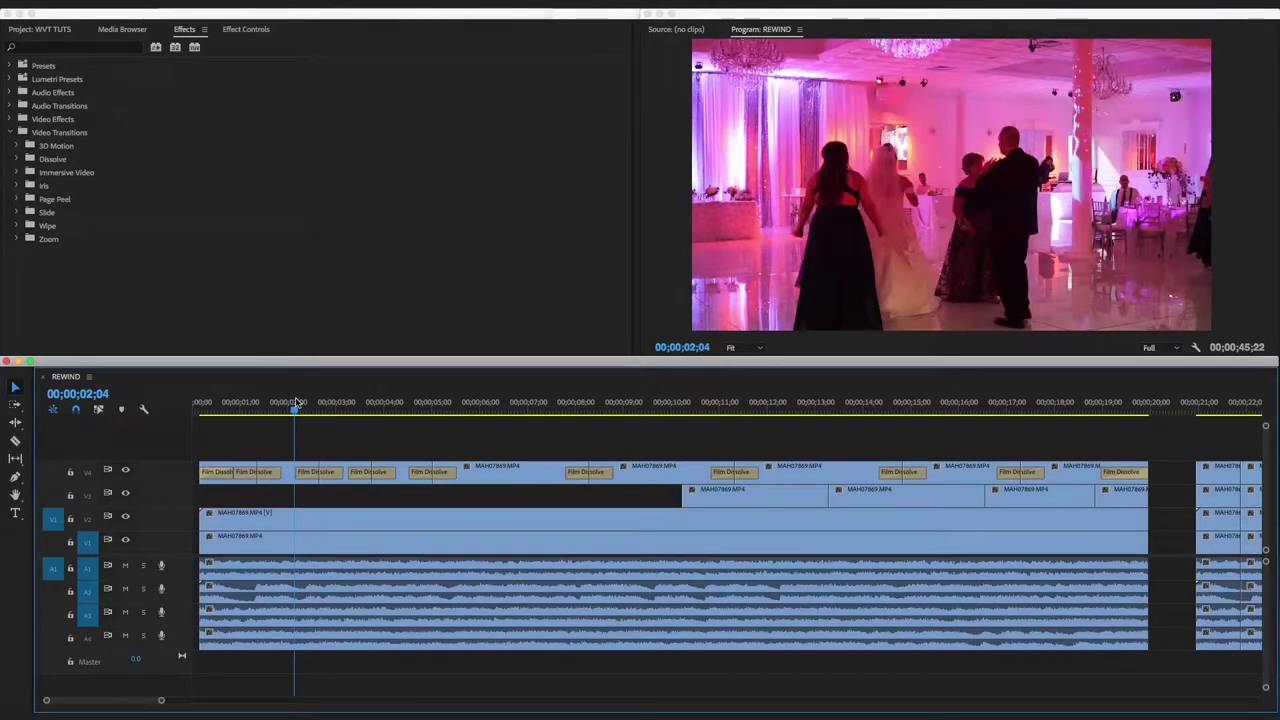
# Delete the V4 piece between the dissolves and trim the V2 clip to start at 00;00;04;01
pyautogui.press('space')
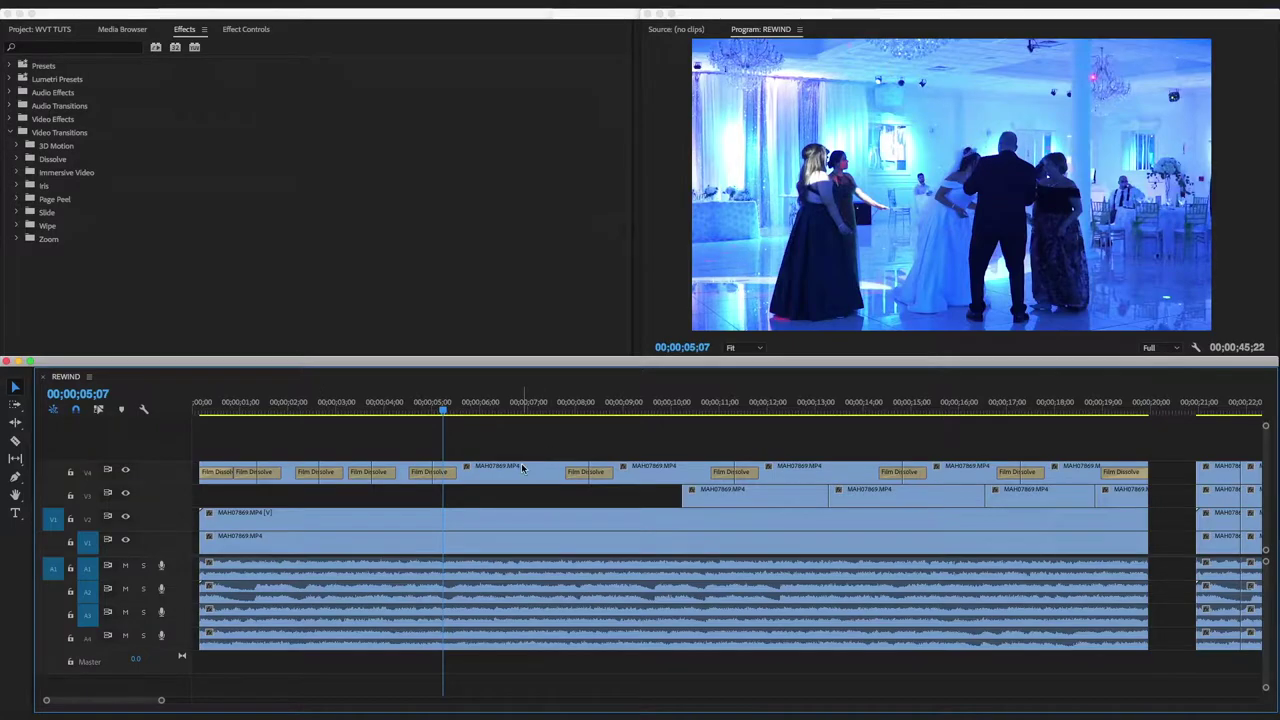
pyautogui.click(491, 470)
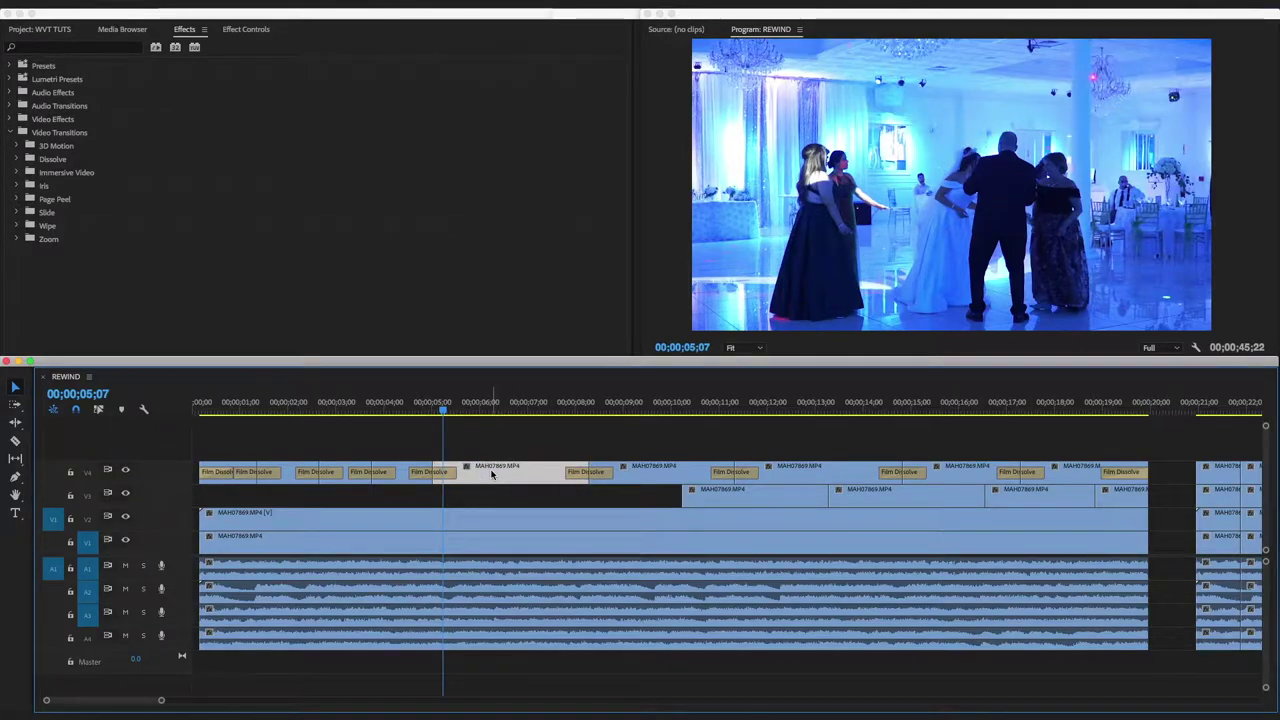
pyautogui.press('Delete')
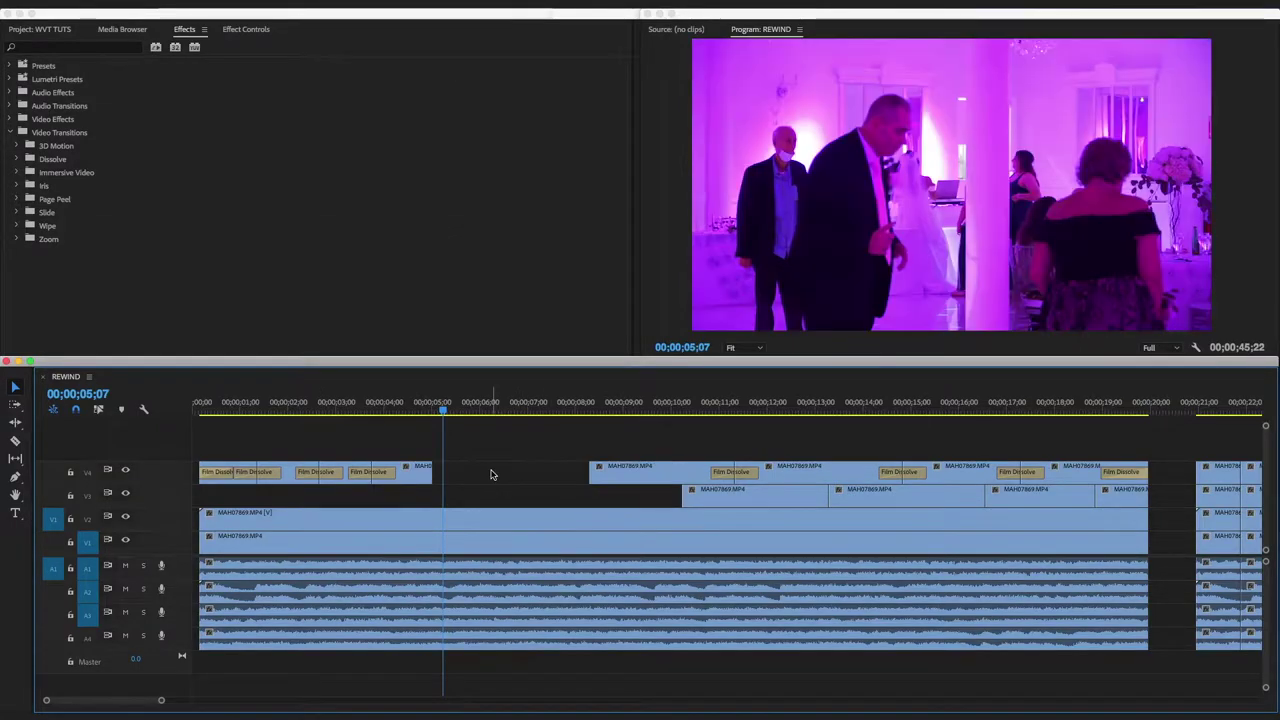
pyautogui.moveTo(201, 516); pyautogui.dragTo(386, 512)
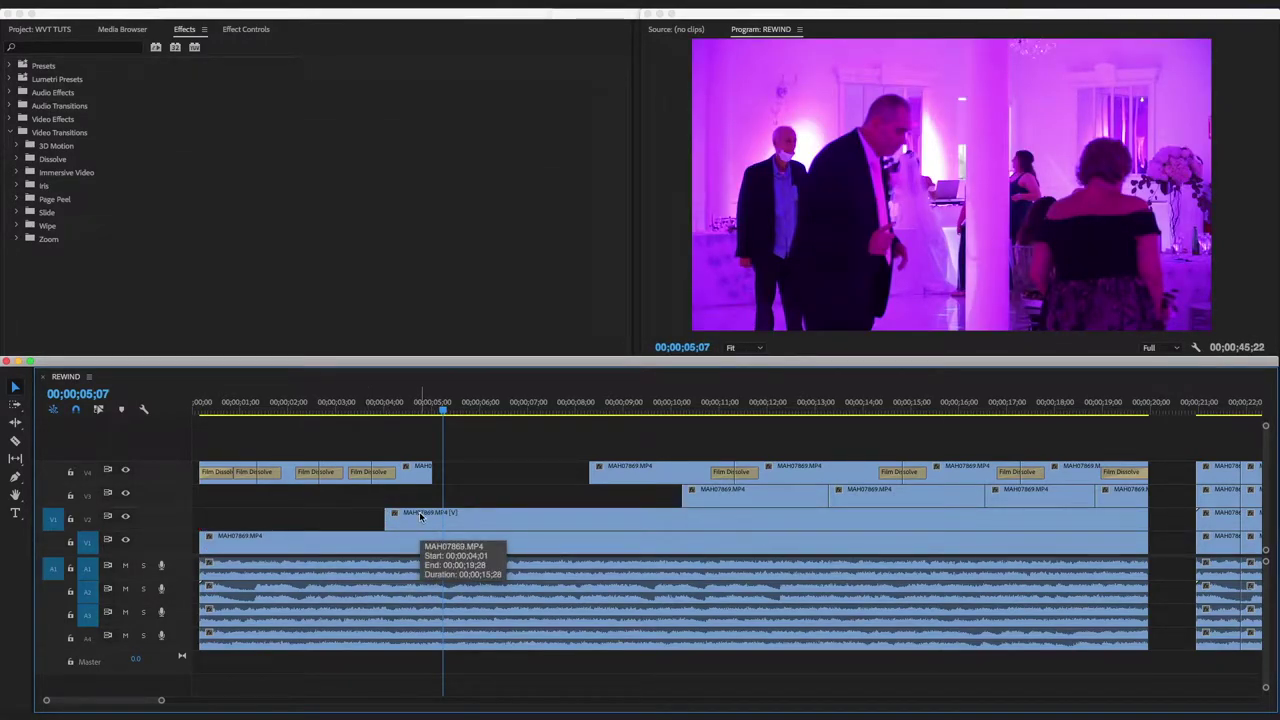
# Razor the V2 clip into pieces at three points
pyautogui.press('c')
pyautogui.click(433, 518)
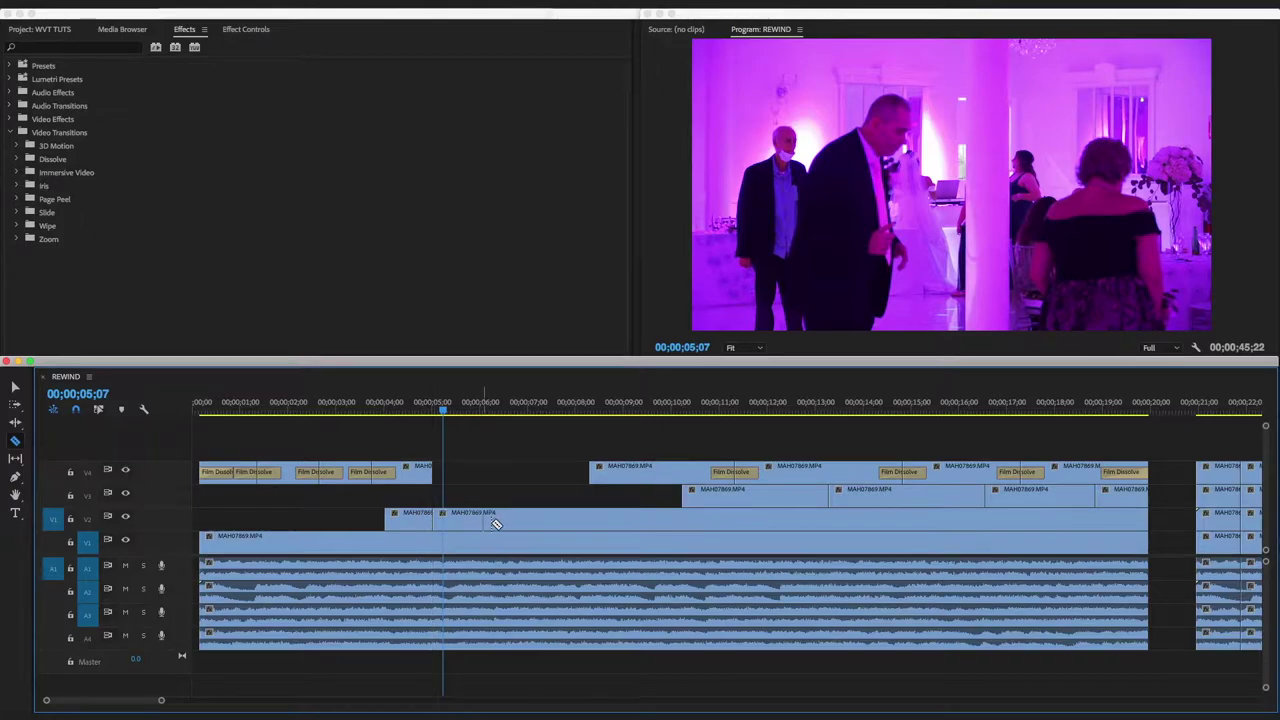
pyautogui.click(501, 520)
pyautogui.click(578, 518)
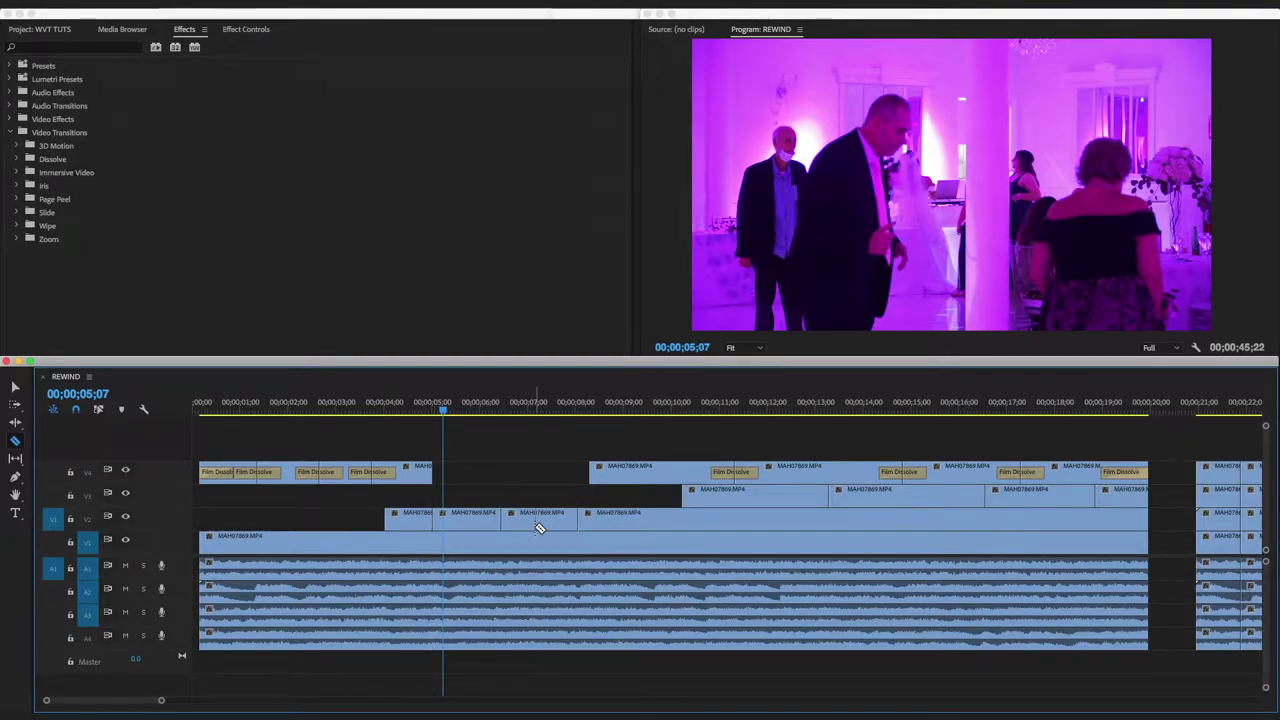
# Move two V2 pieces up into the V4 gap, slide and shorten them, then select them
pyautogui.press('v')
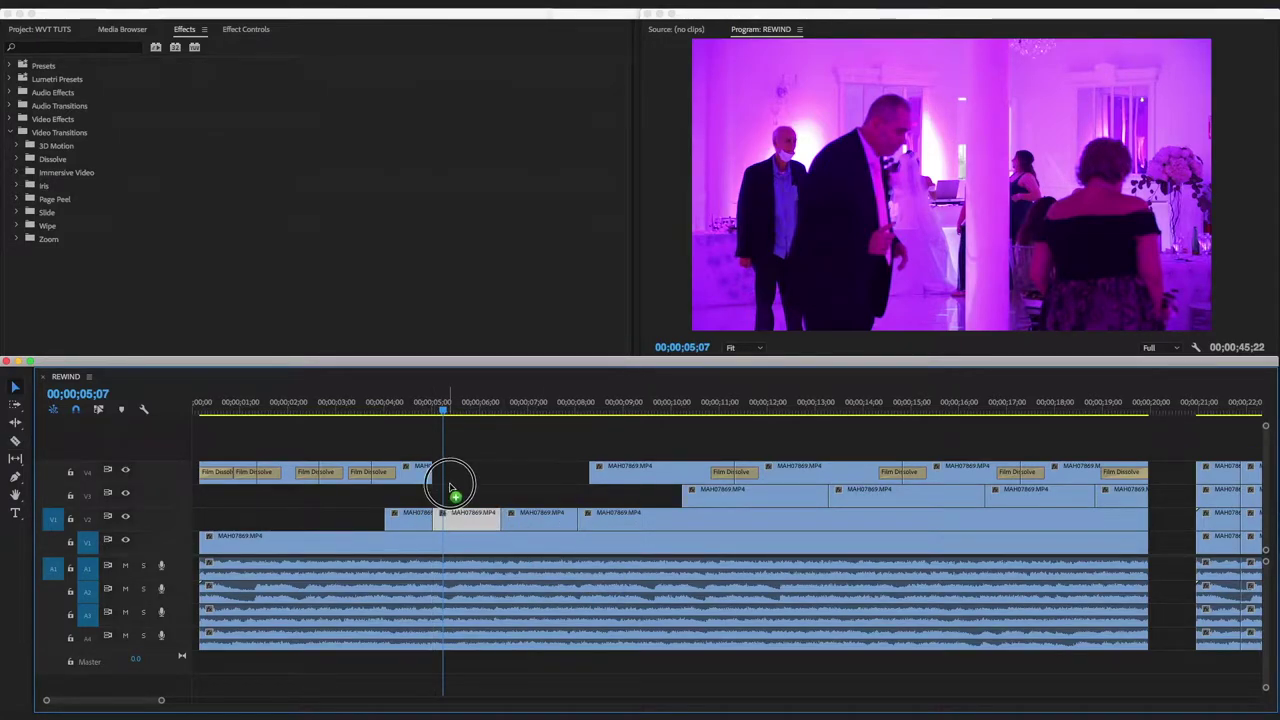
pyautogui.moveTo(465, 518); pyautogui.dragTo(455, 468)
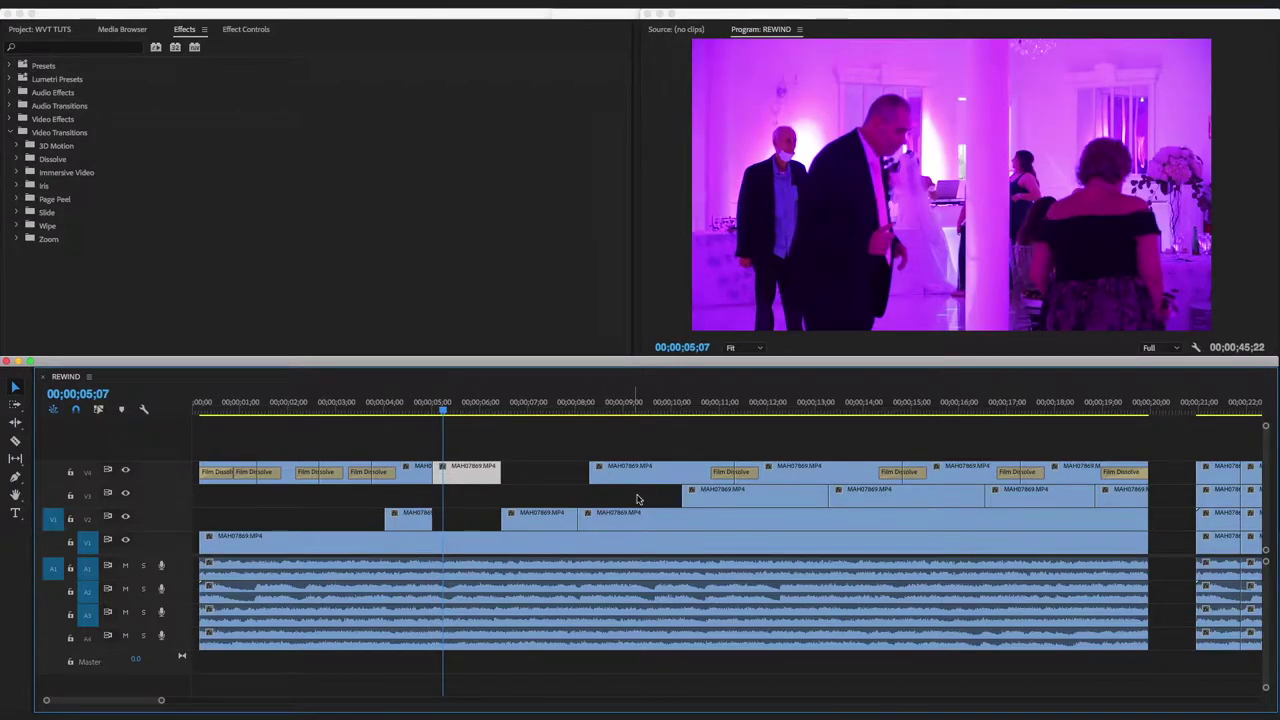
pyautogui.moveTo(622, 469); pyautogui.dragTo(527, 470)
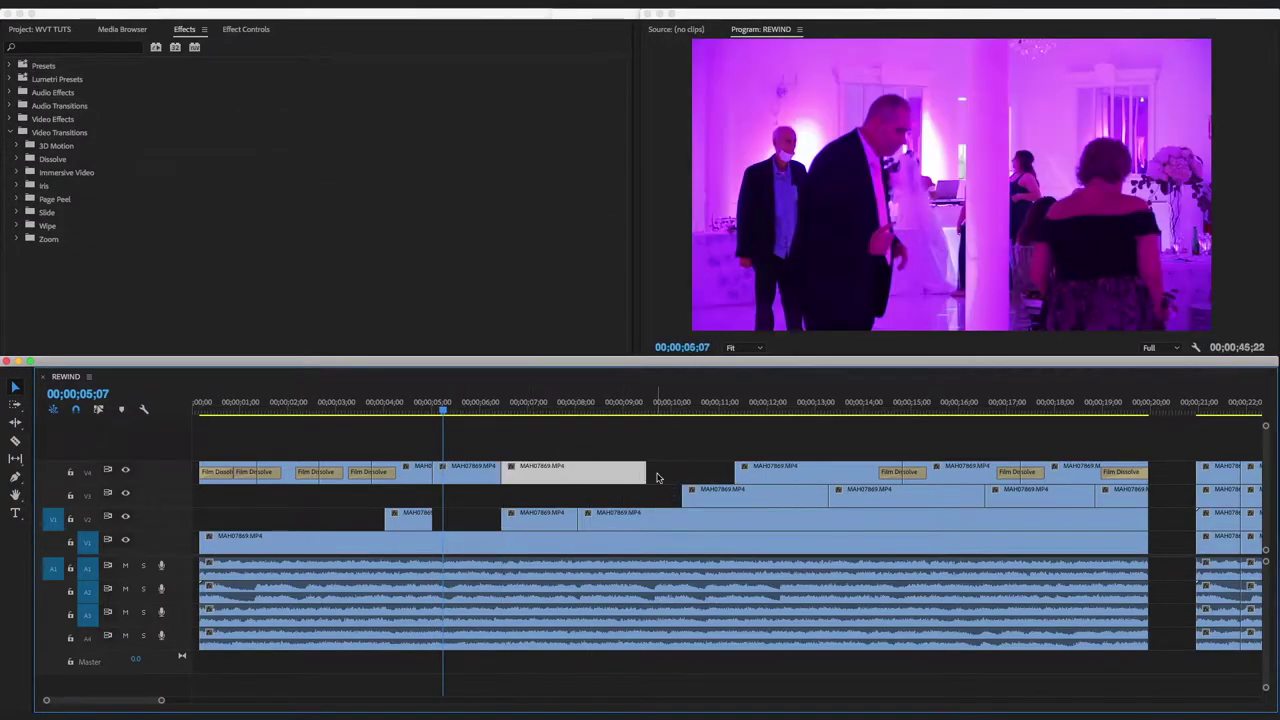
pyautogui.moveTo(646, 471); pyautogui.dragTo(577, 471)
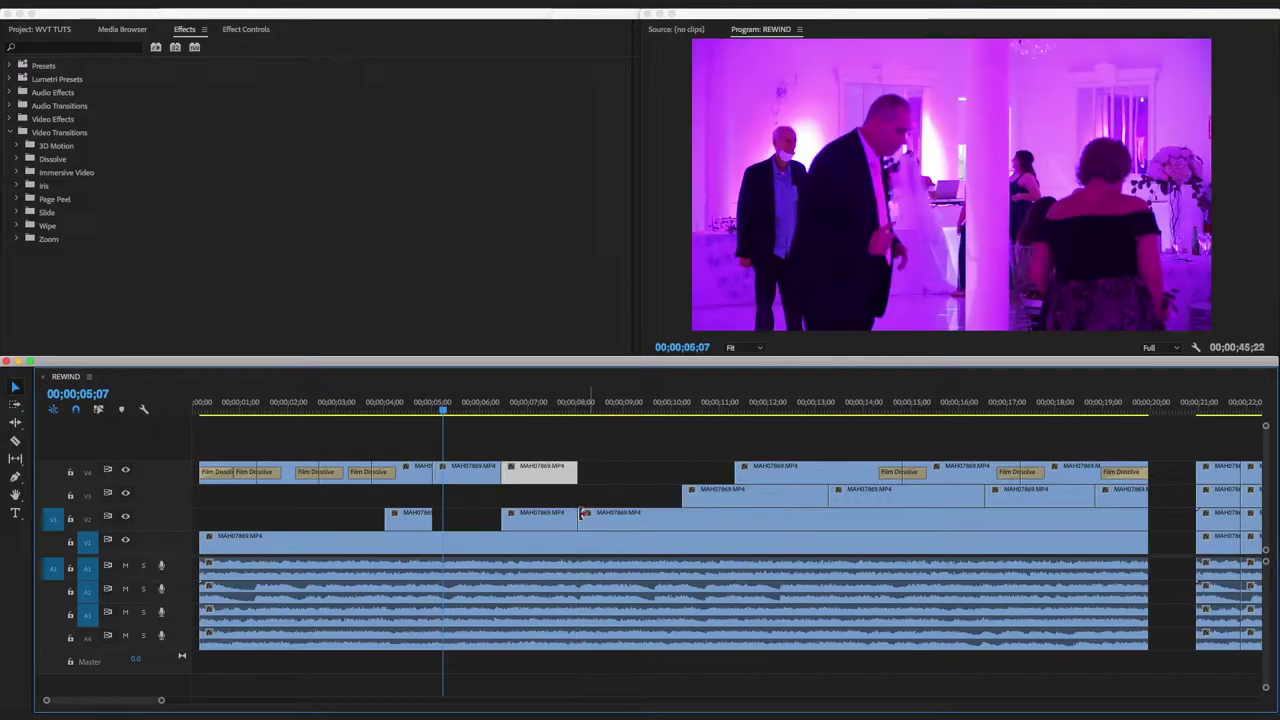
pyautogui.moveTo(549, 519); pyautogui.dragTo(541, 452)
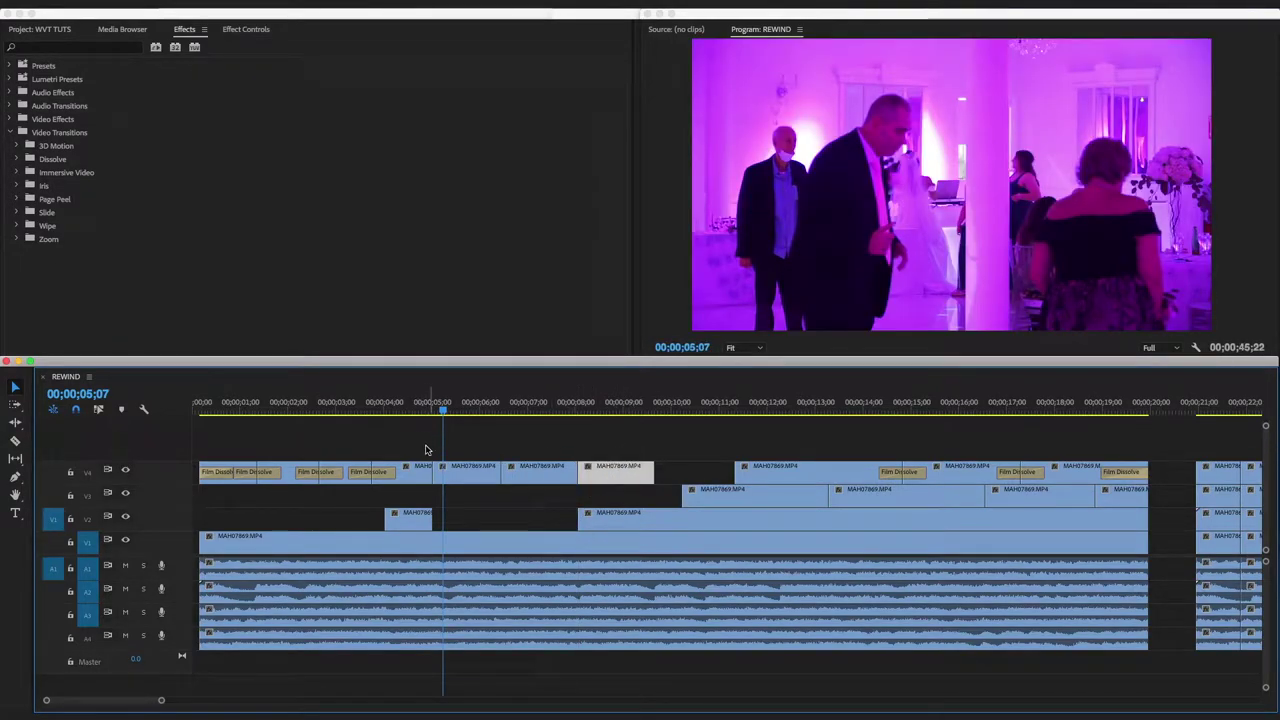
pyautogui.moveTo(424, 450); pyautogui.dragTo(612, 481)
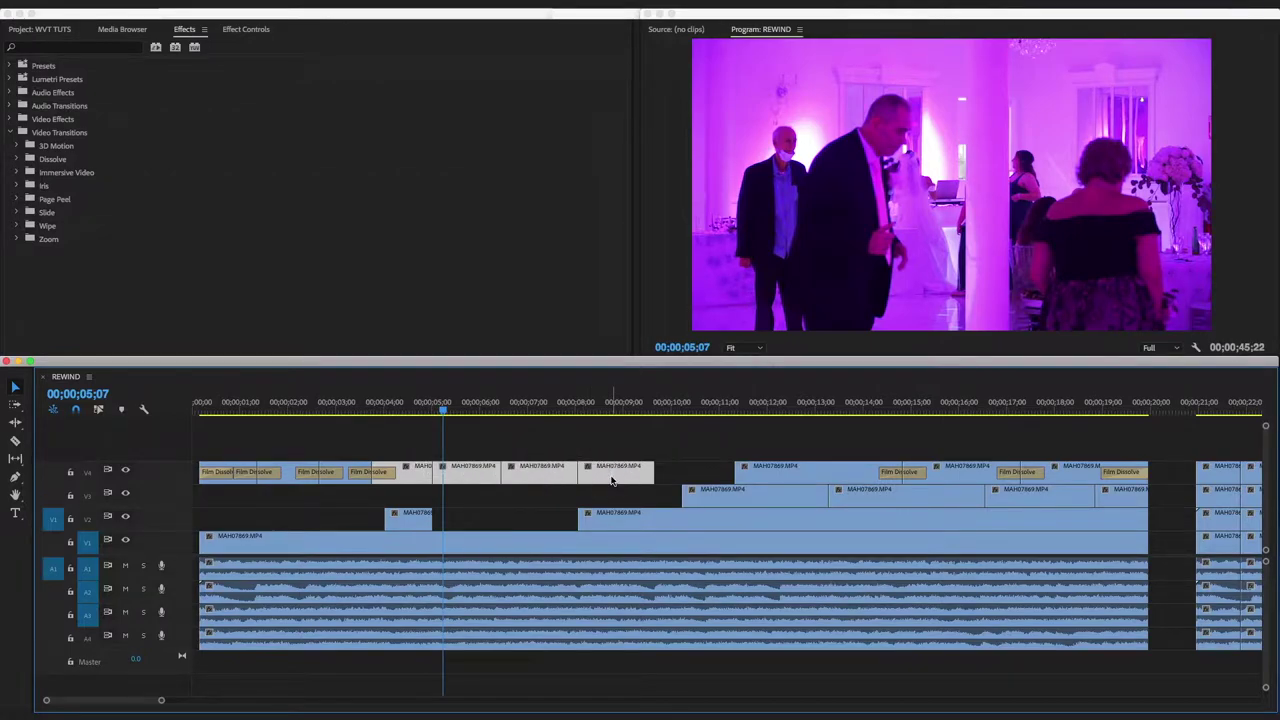
# Add Film Dissolves between the selected V4 pieces and play them back from about 04;16
pyautogui.hotkey('shift', 'd')
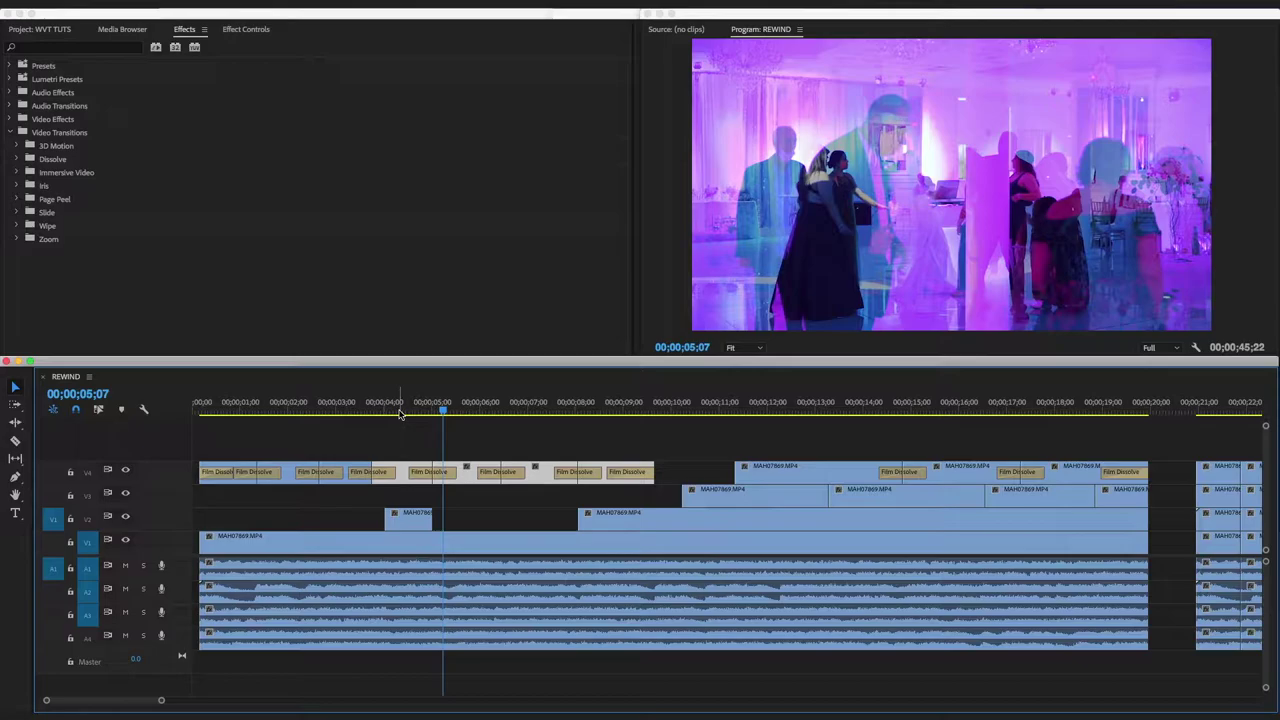
pyautogui.moveTo(400, 412); pyautogui.dragTo(406, 410)
pyautogui.press('space')
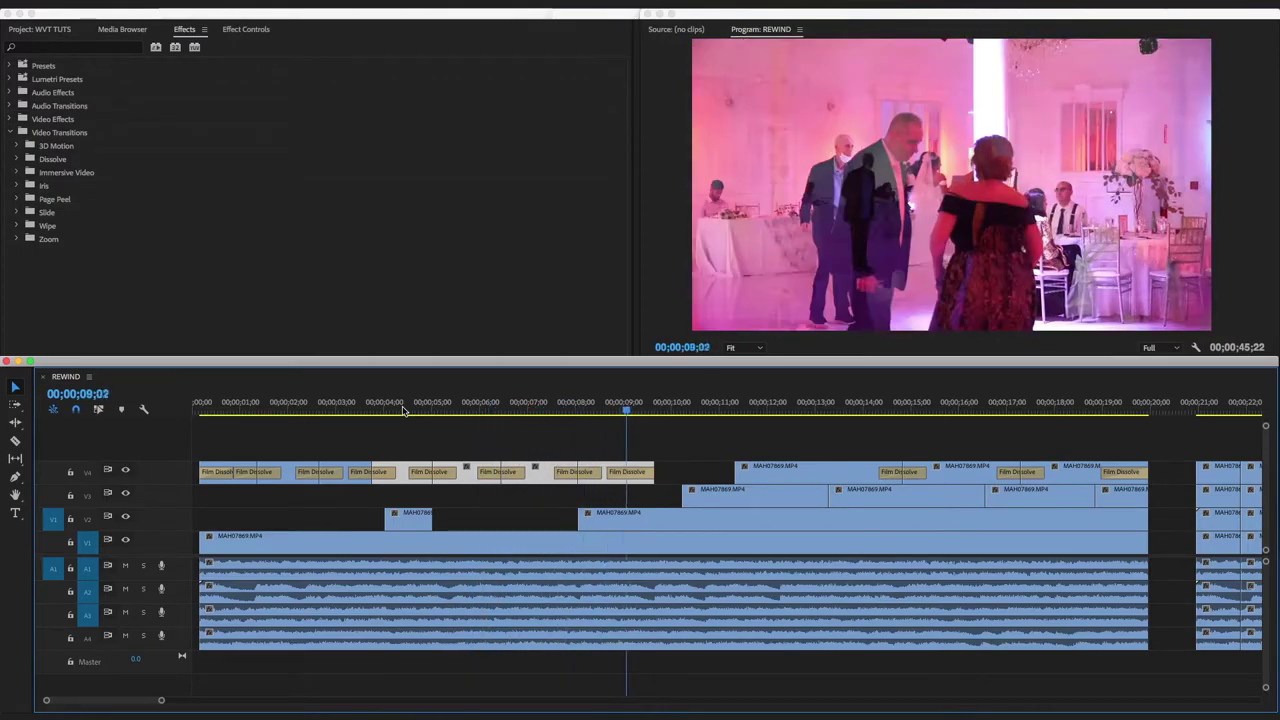
pyautogui.click(529, 432)
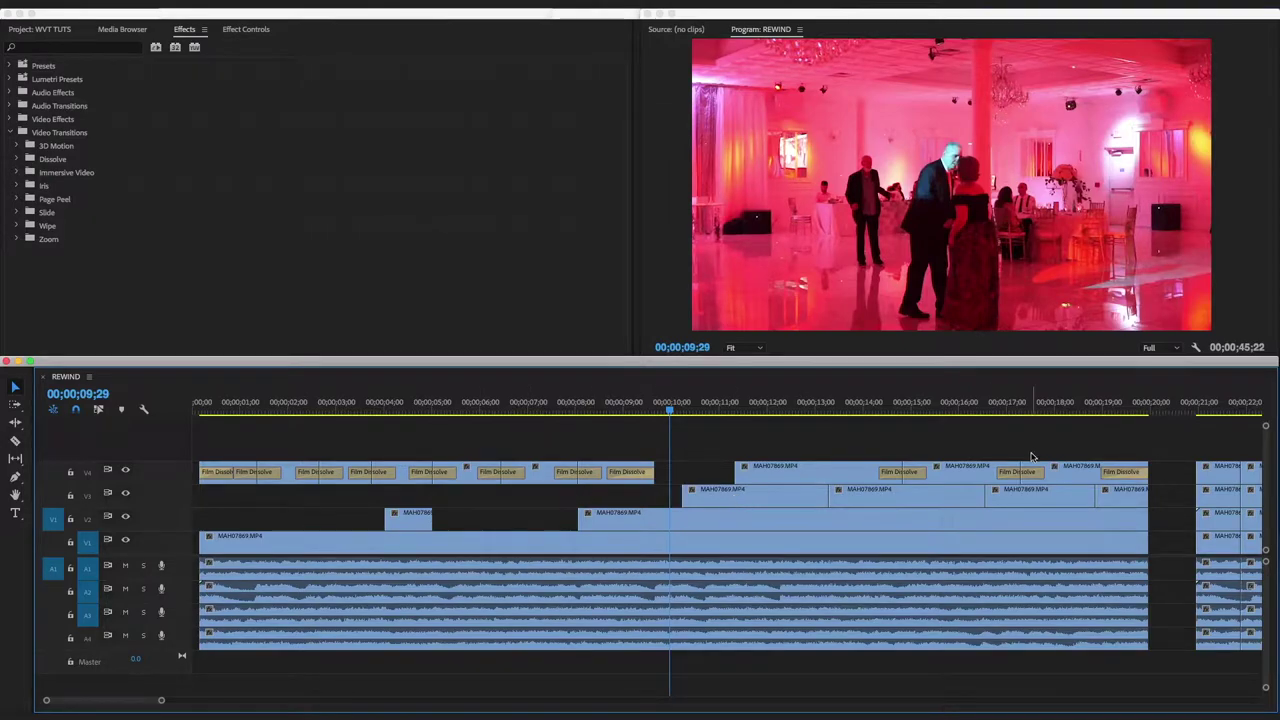
# Select all stacked clips after 21;00 and expand Video Transitions > Dissolve
pyautogui.hscroll(10, 1000, 467)
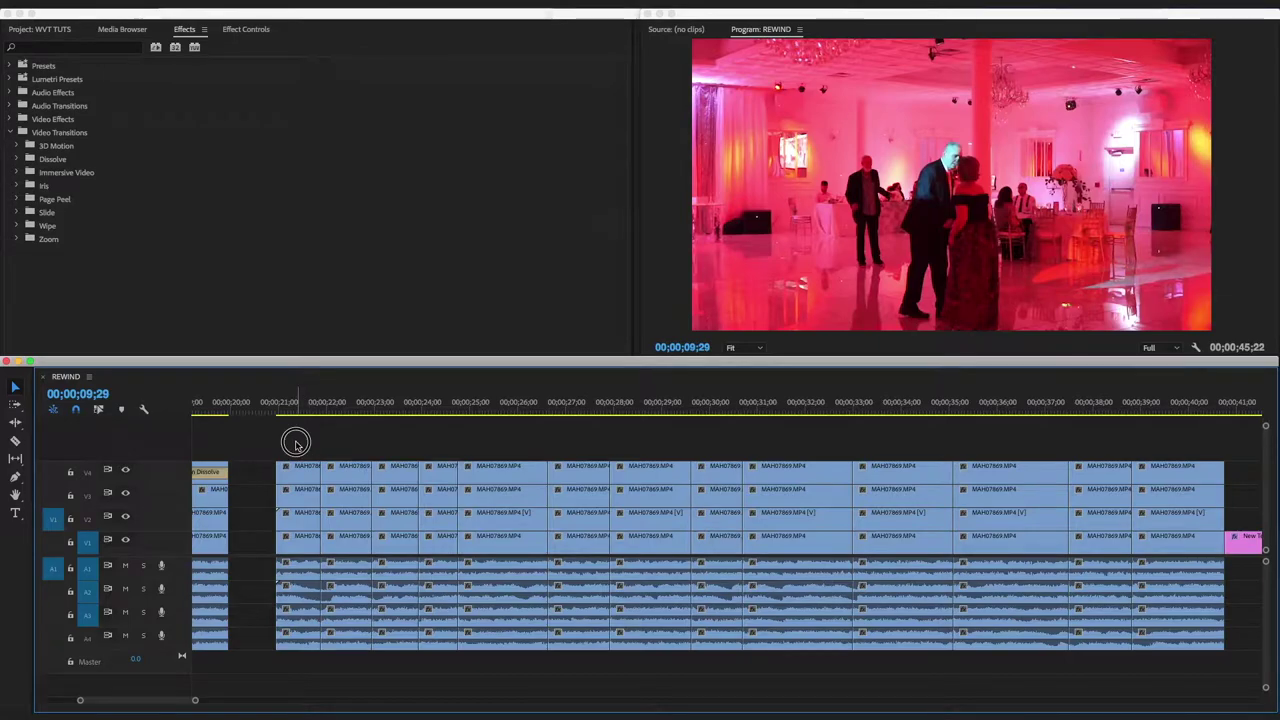
pyautogui.moveTo(296, 442); pyautogui.dragTo(1074, 543)
pyautogui.hscroll(-3, 642, 520)
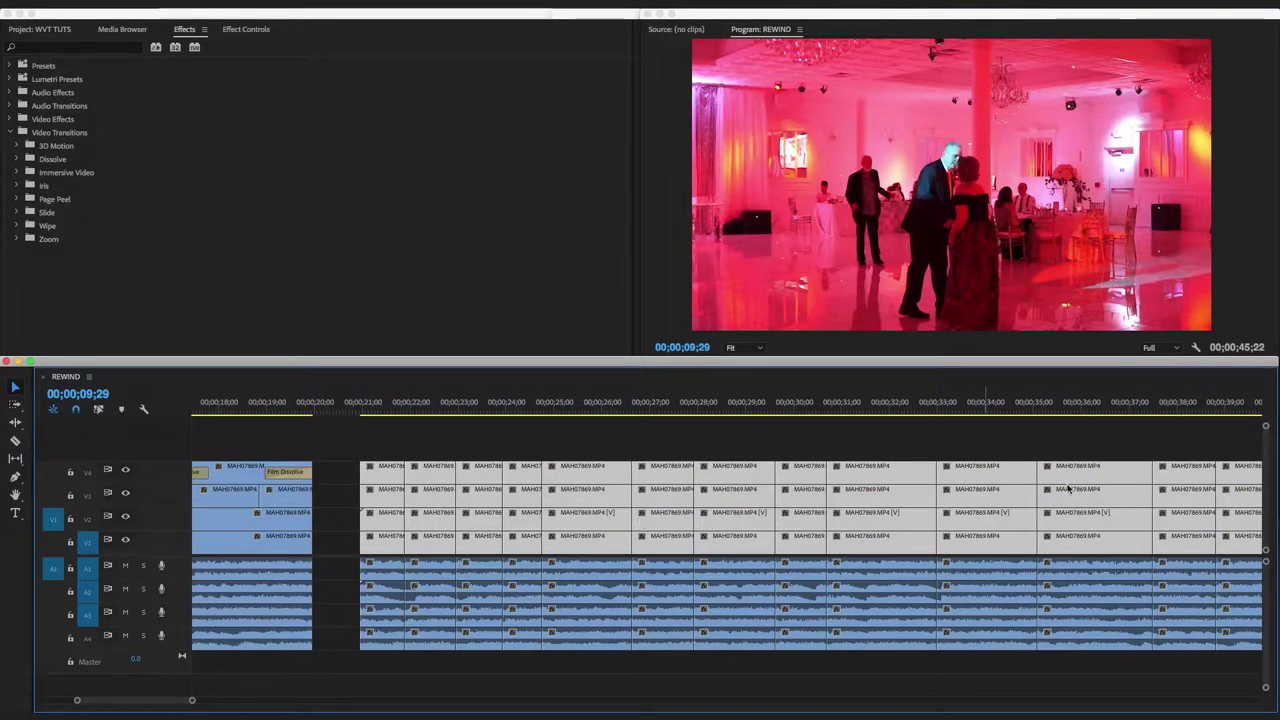
pyautogui.hscroll(3, 1097, 523)
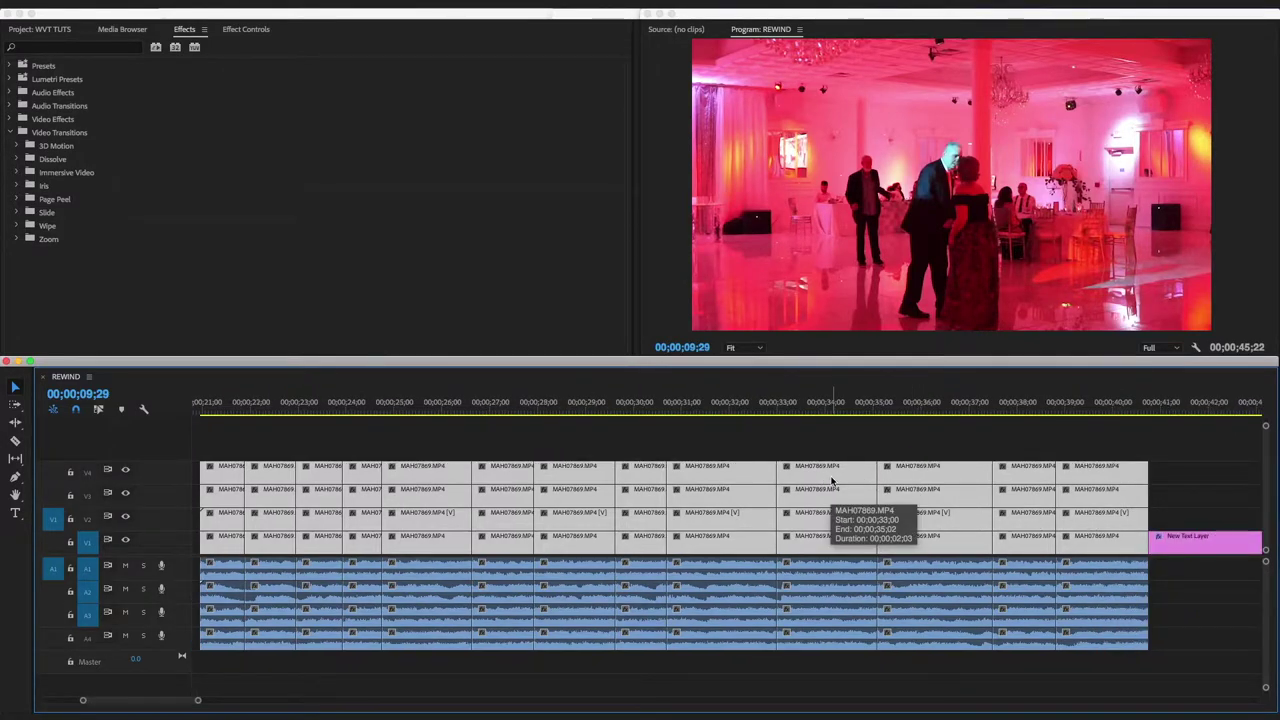
pyautogui.hscroll(-2, 820, 482)
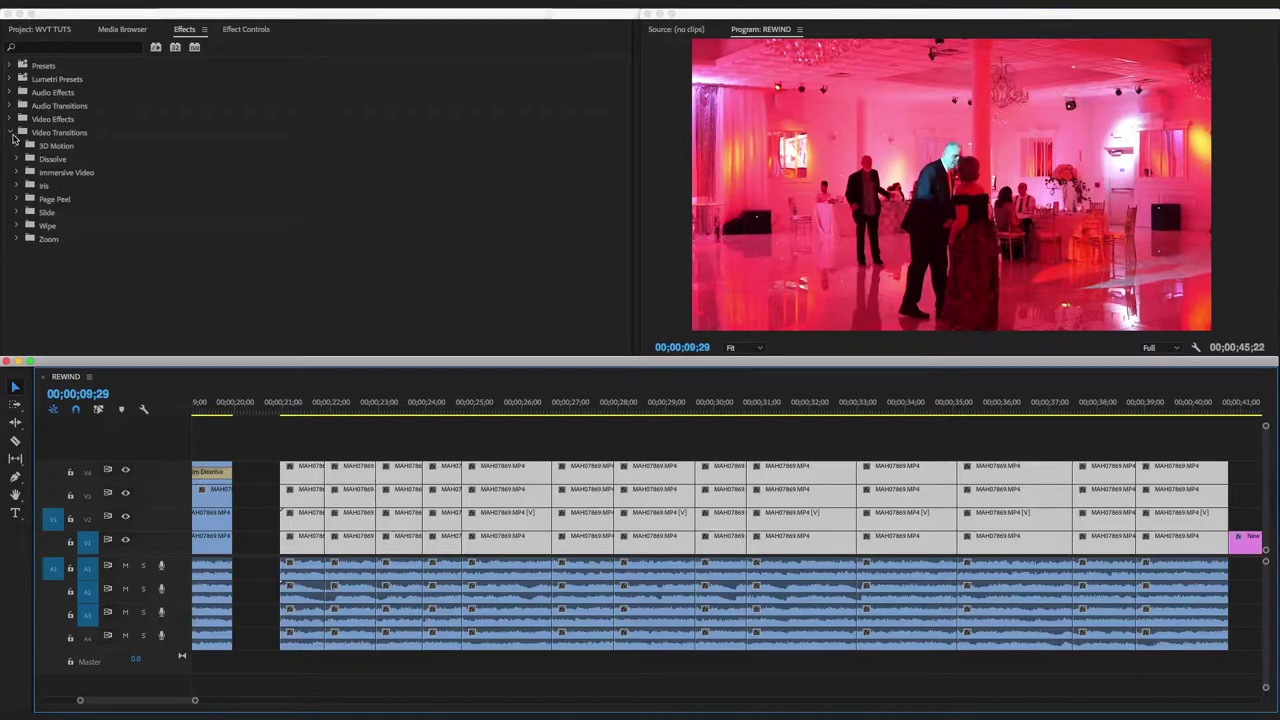
pyautogui.click(16, 159)
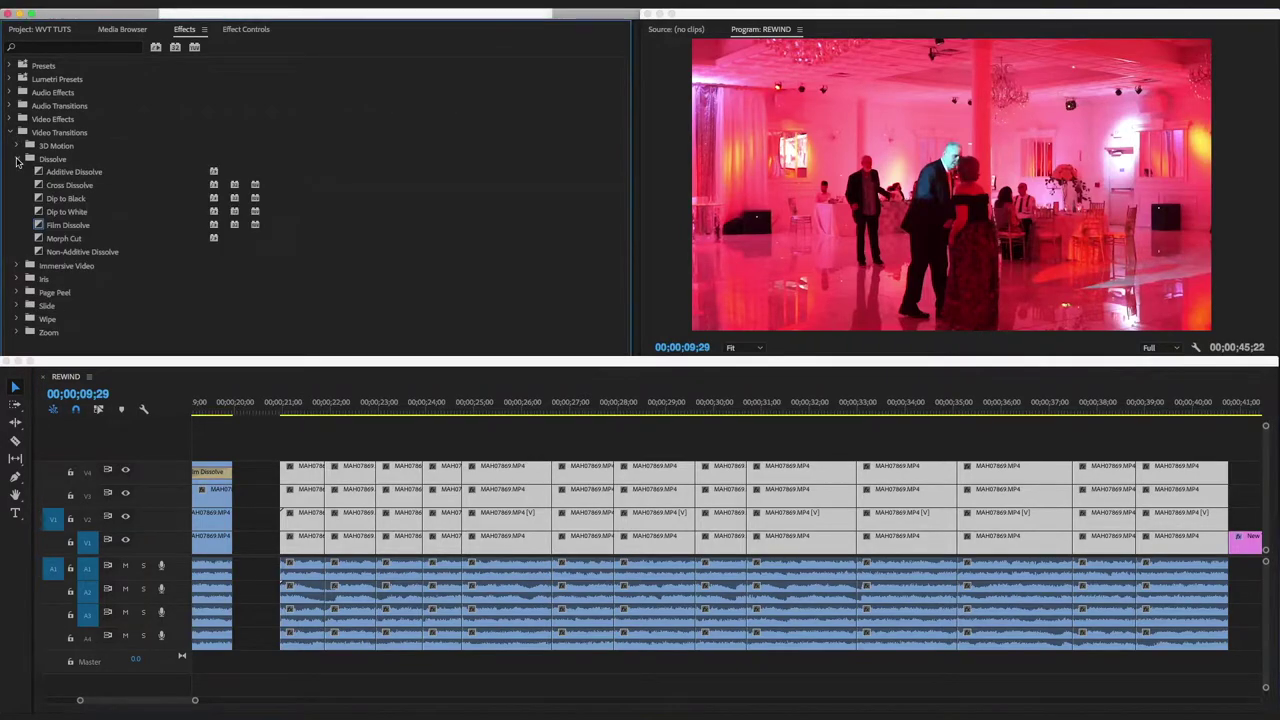
# Set Dip to Black as the default video transition
pyautogui.click(80, 226)
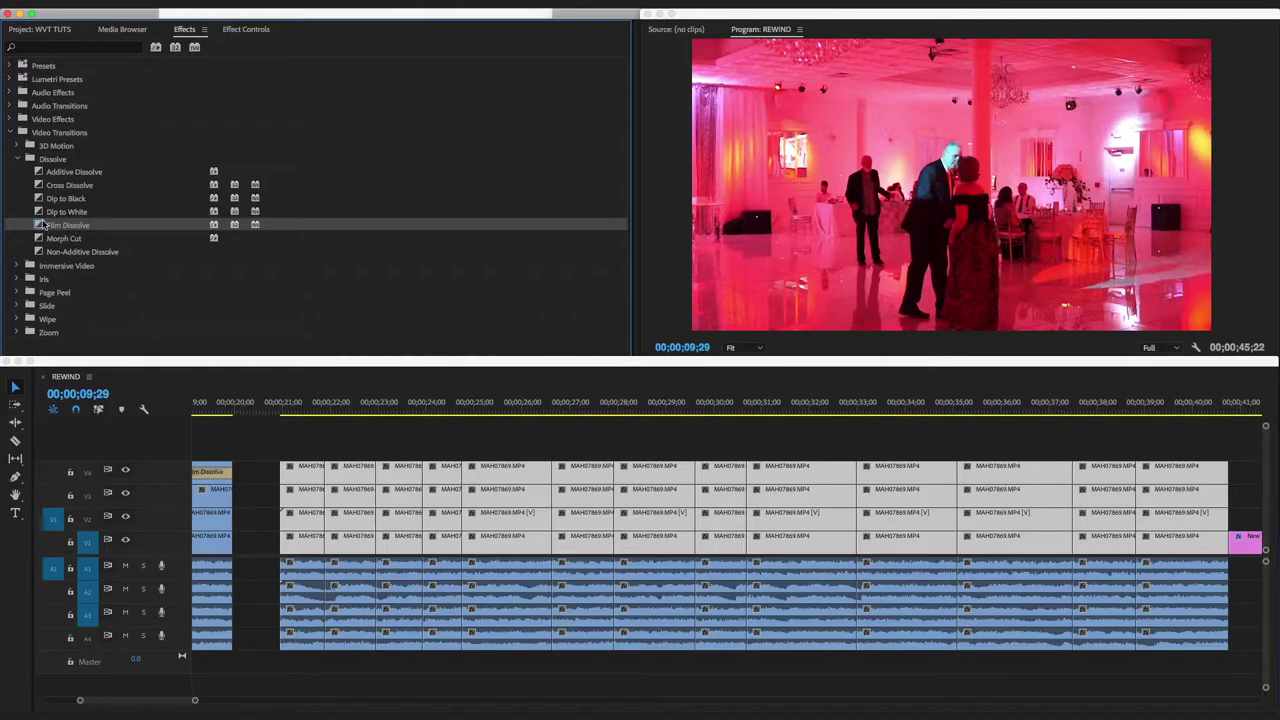
pyautogui.press('Up')
pyautogui.press('Up')
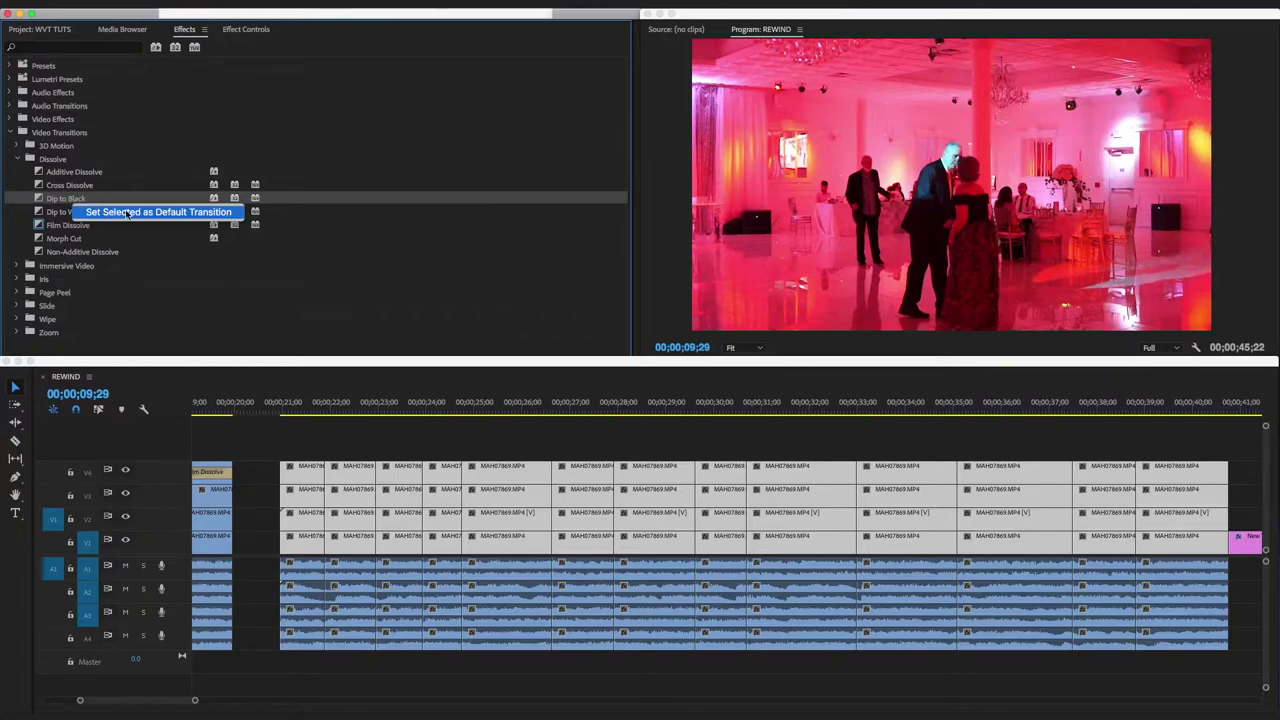
pyautogui.click(127, 212)
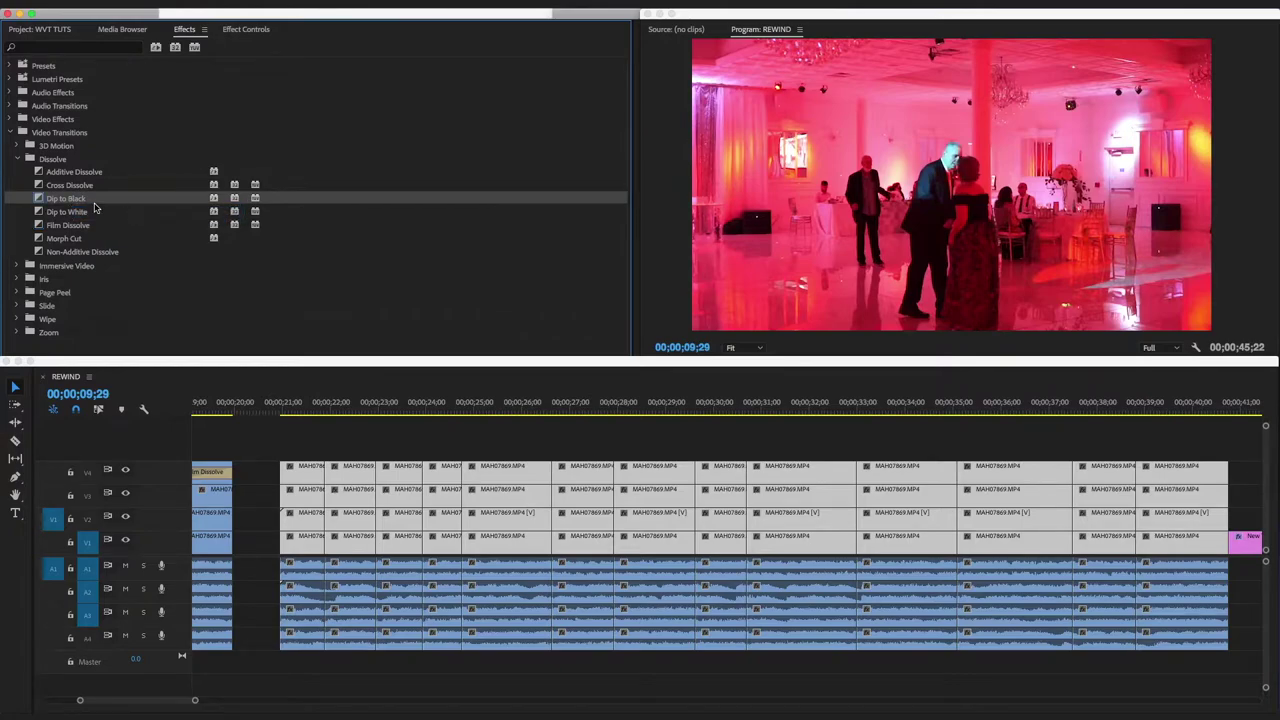
# Apply Dip to Black to every cut across the selected V1–V4 clips
pyautogui.click(362, 457)
pyautogui.moveTo(308, 443); pyautogui.dragTo(1168, 543)
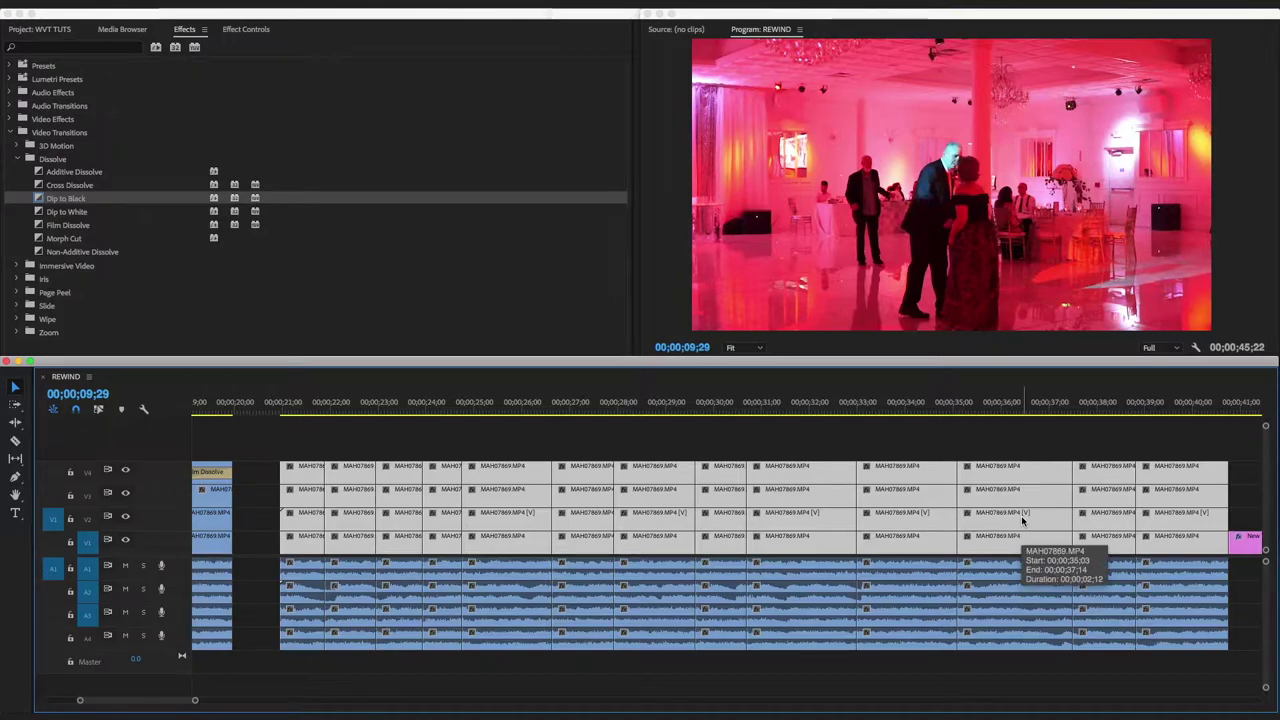
pyautogui.hotkey('shift', 'd')
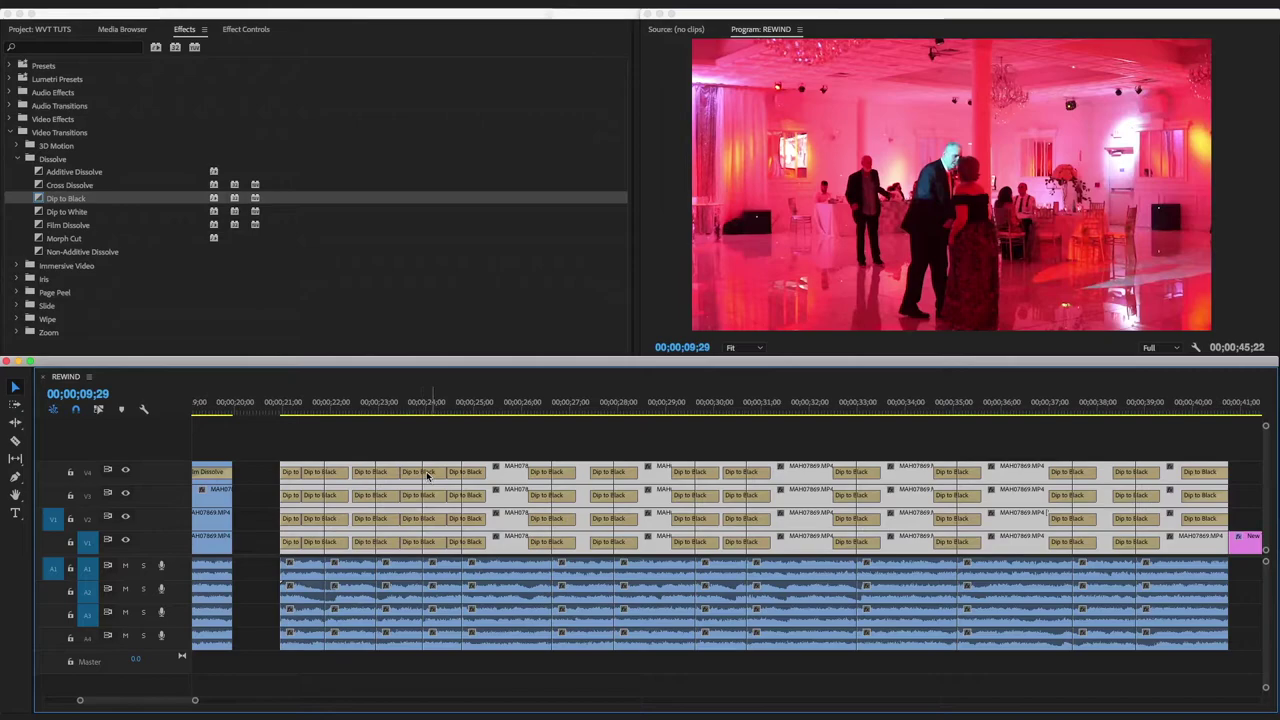
# Move an A2 audio piece onto A1, then delete it and four alternating A1 pieces
pyautogui.click(357, 443)
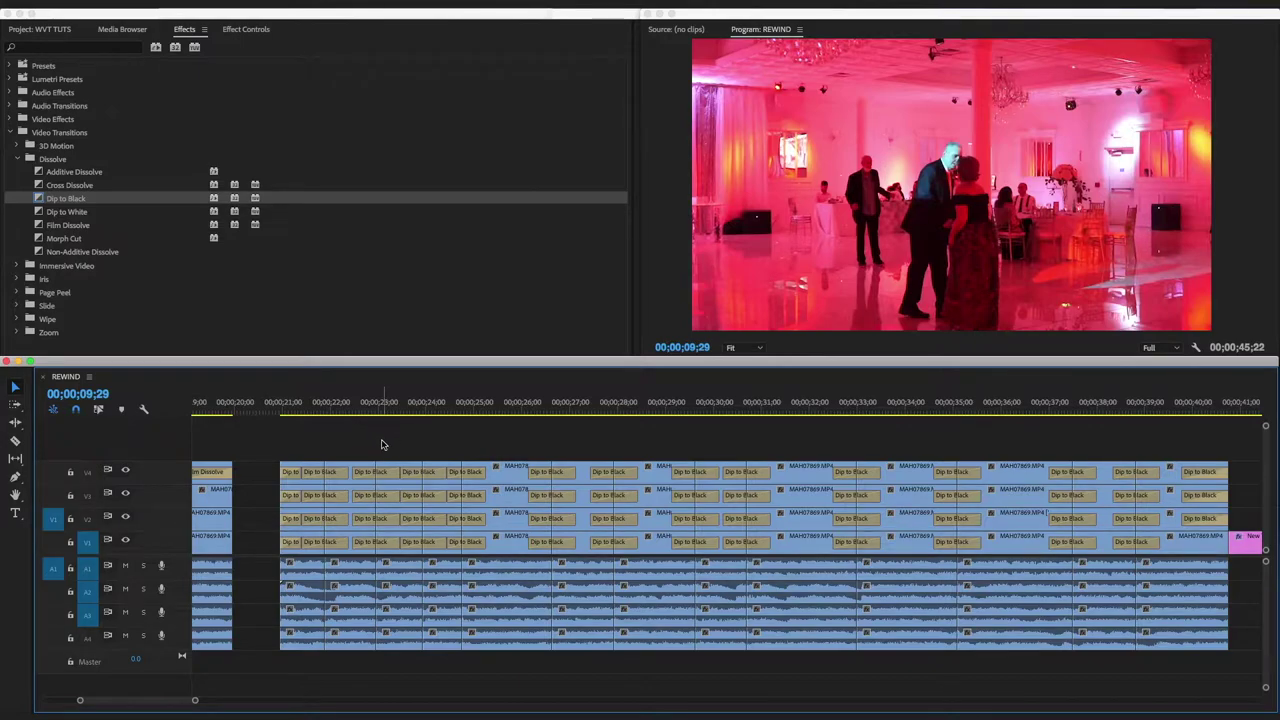
pyautogui.click(353, 588)
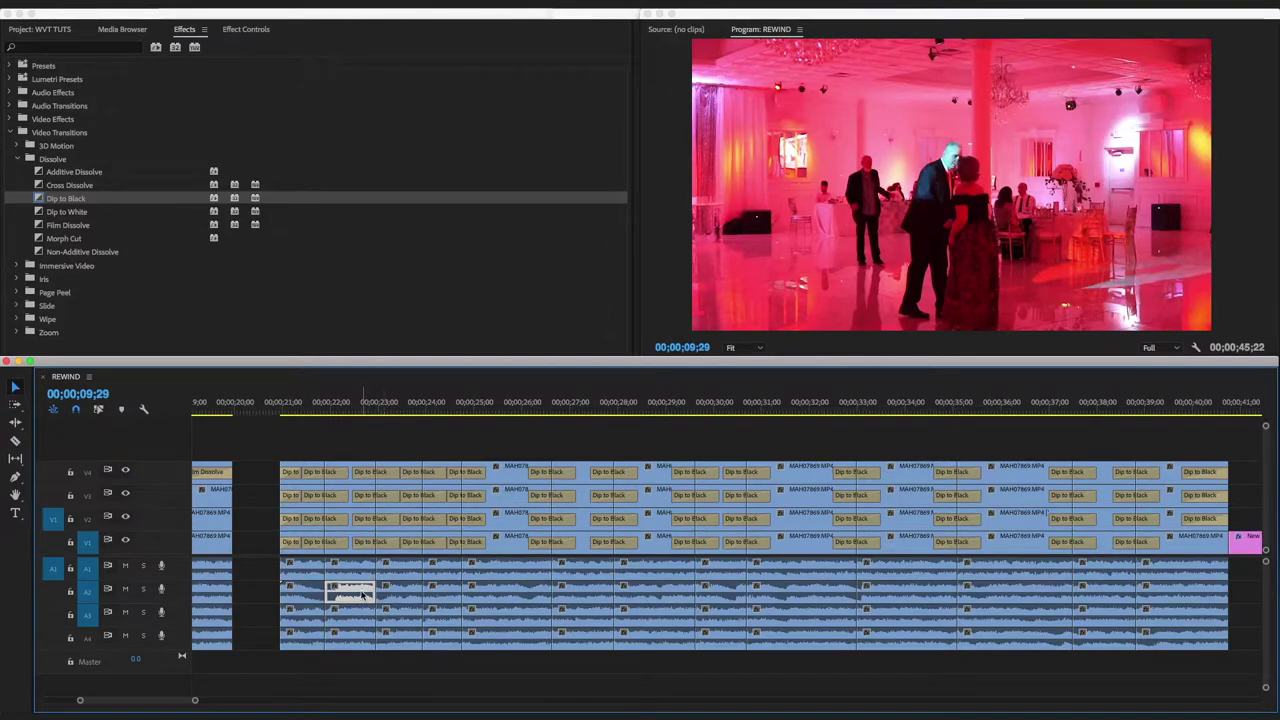
pyautogui.moveTo(340, 578); pyautogui.dragTo(350, 574)
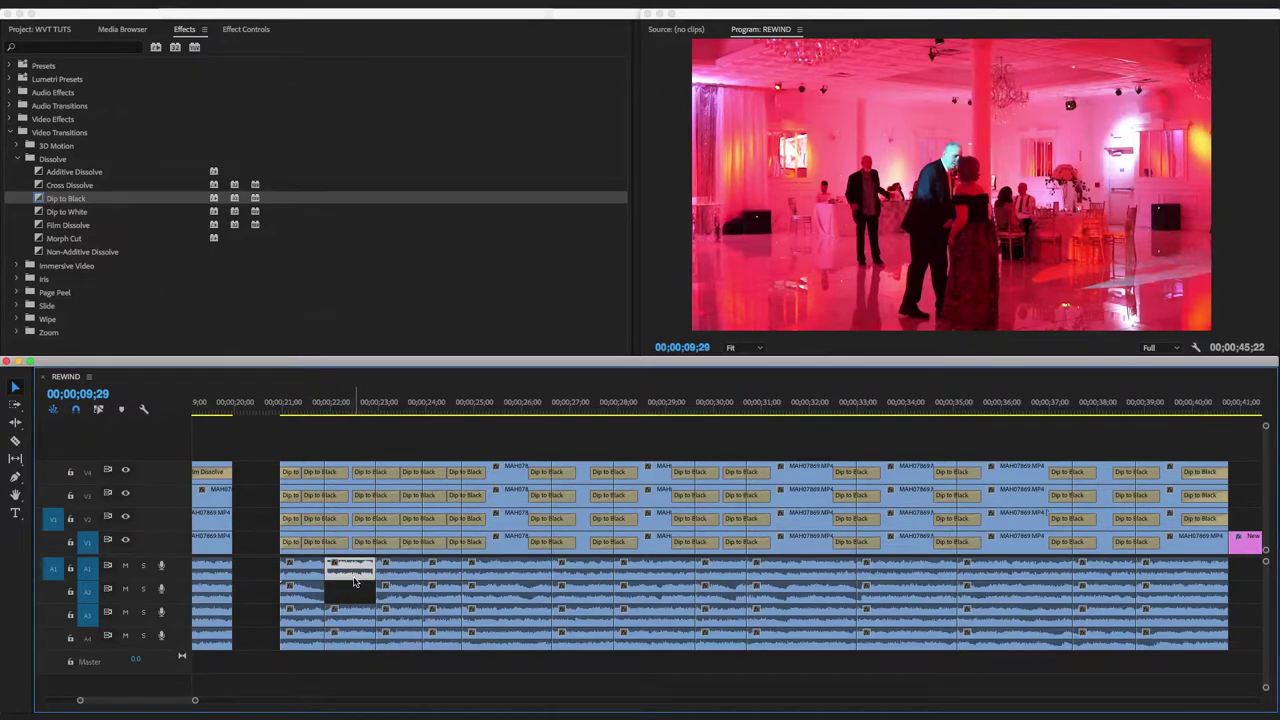
pyautogui.press('Delete')
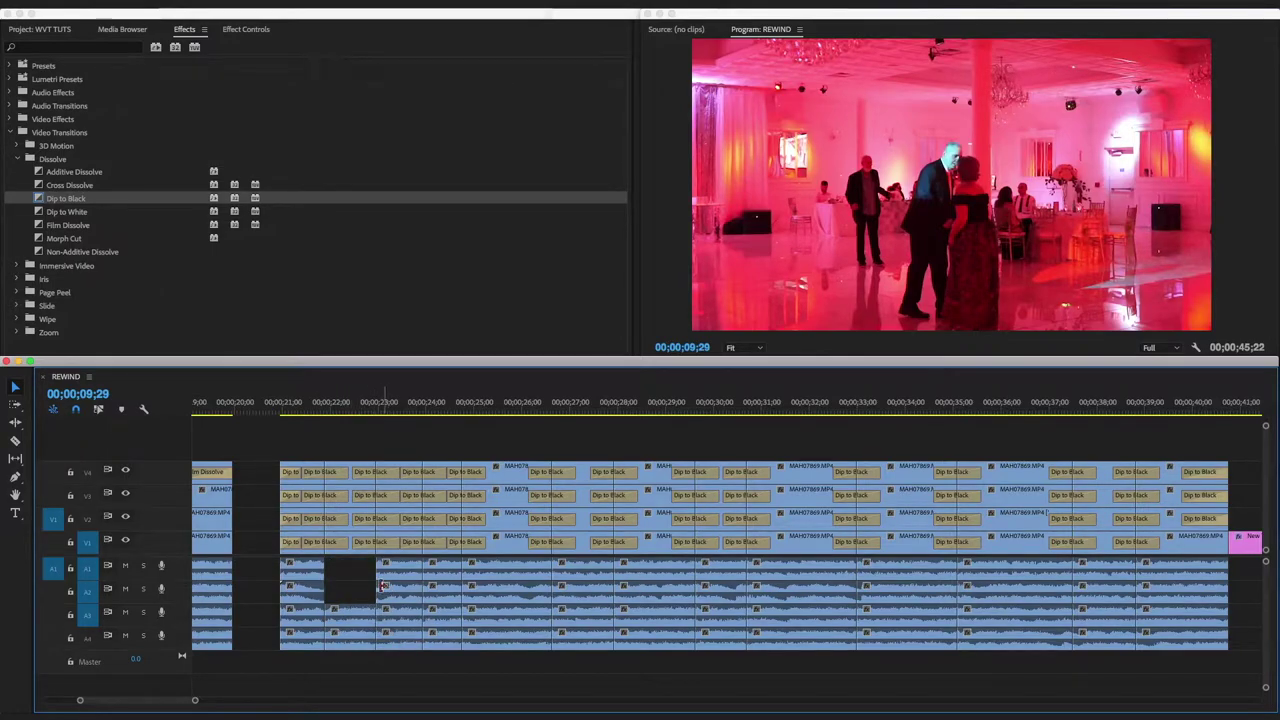
pyautogui.click(441, 569)
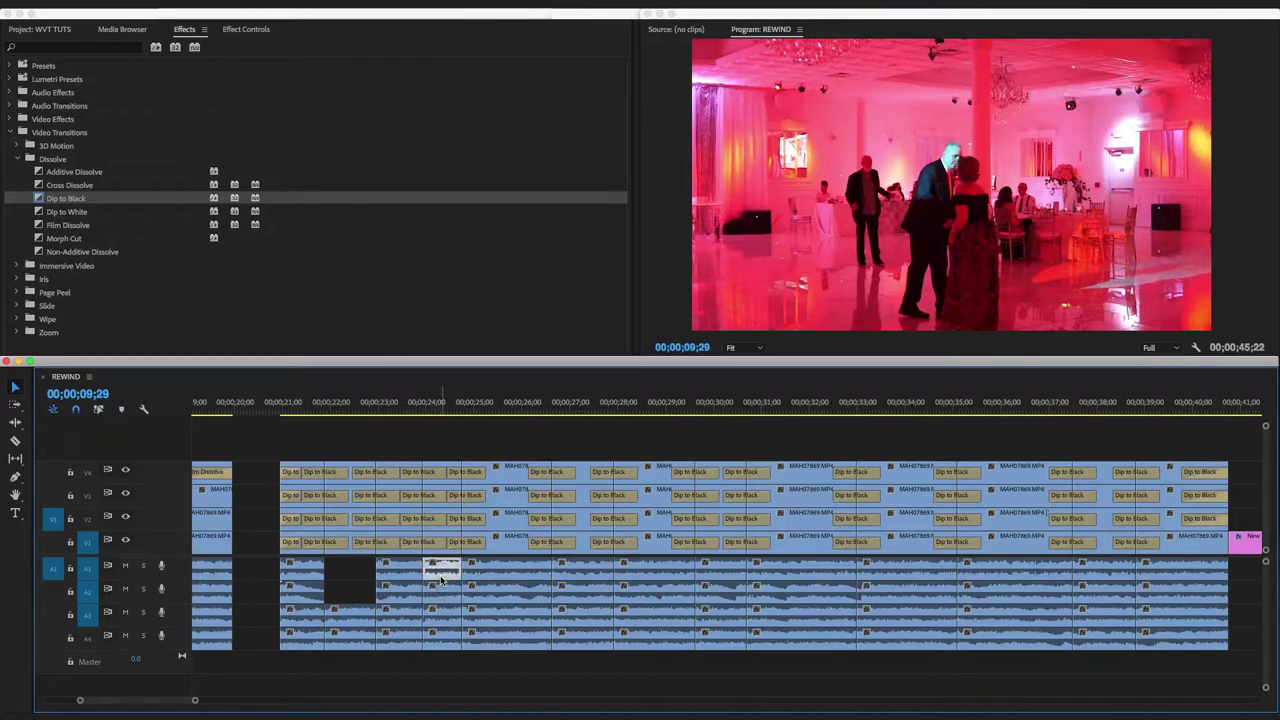
pyautogui.press('Delete')
pyautogui.click(580, 570)
pyautogui.press('Delete')
pyautogui.click(700, 568)
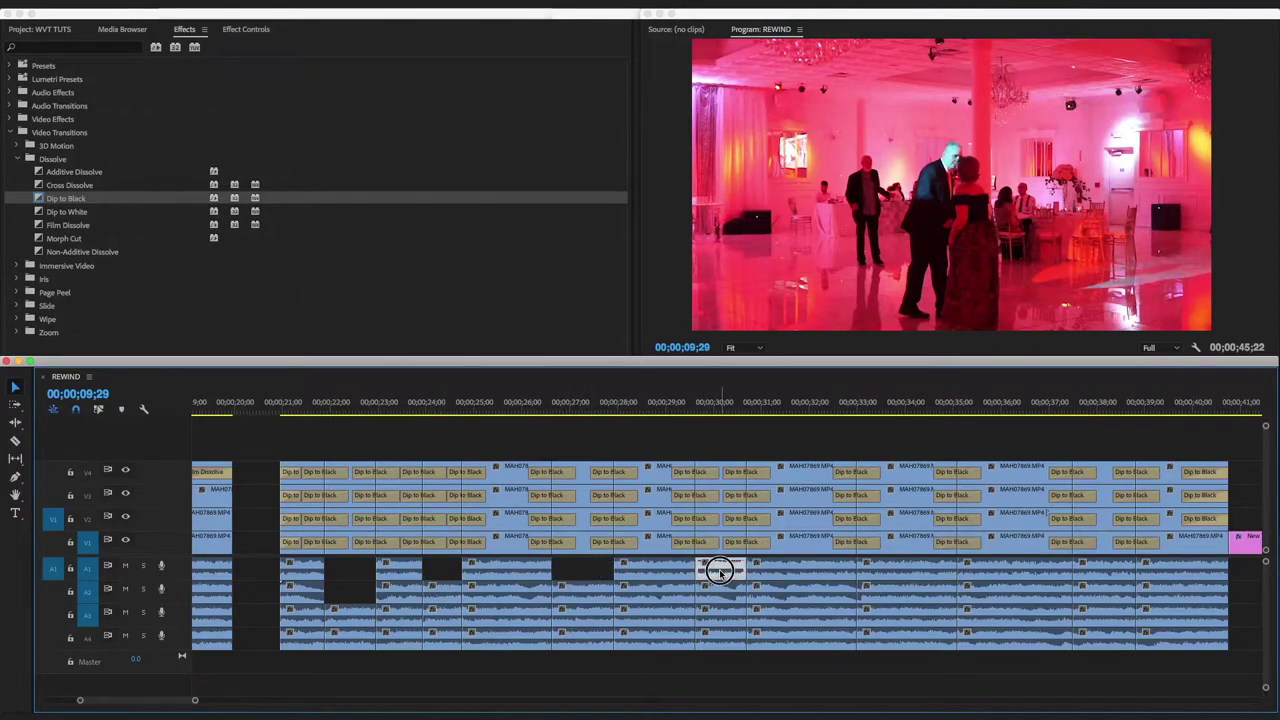
pyautogui.press('Delete')
pyautogui.click(893, 570)
pyautogui.press('Delete')
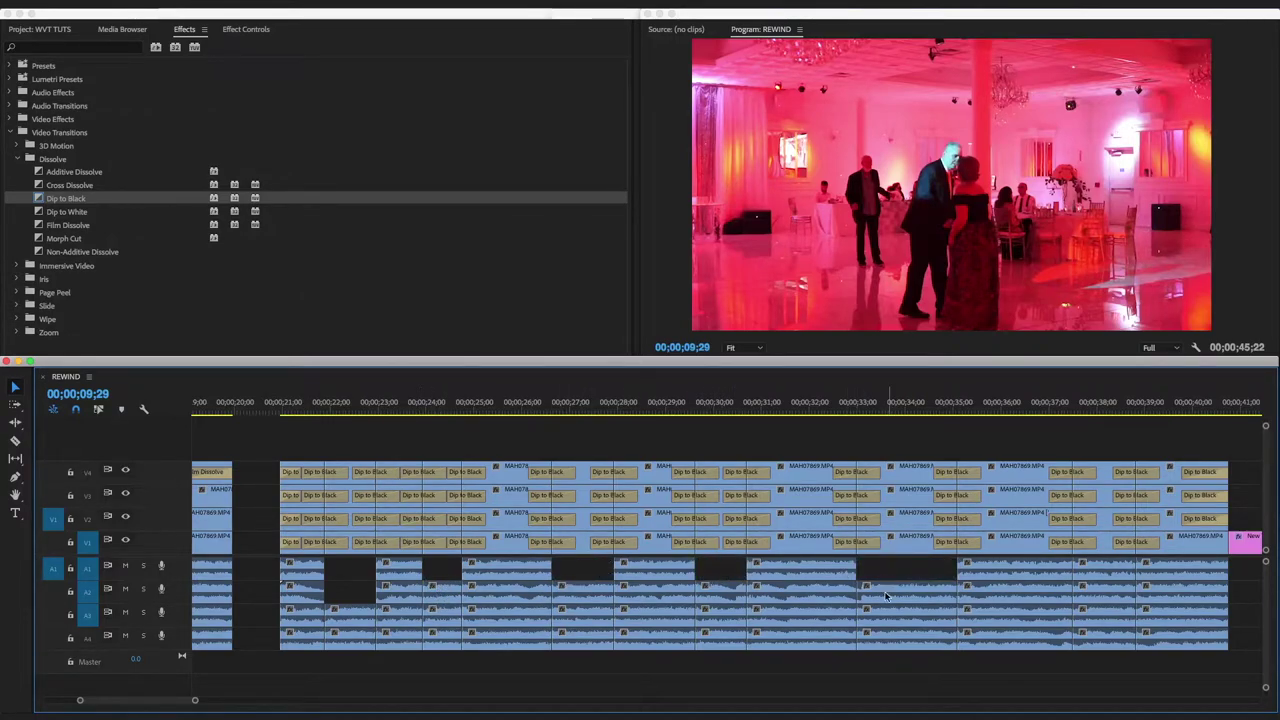
# Delete four alternating audio pieces on track A2
pyautogui.click(818, 595)
pyautogui.press('Delete')
pyautogui.click(640, 591)
pyautogui.press('Delete')
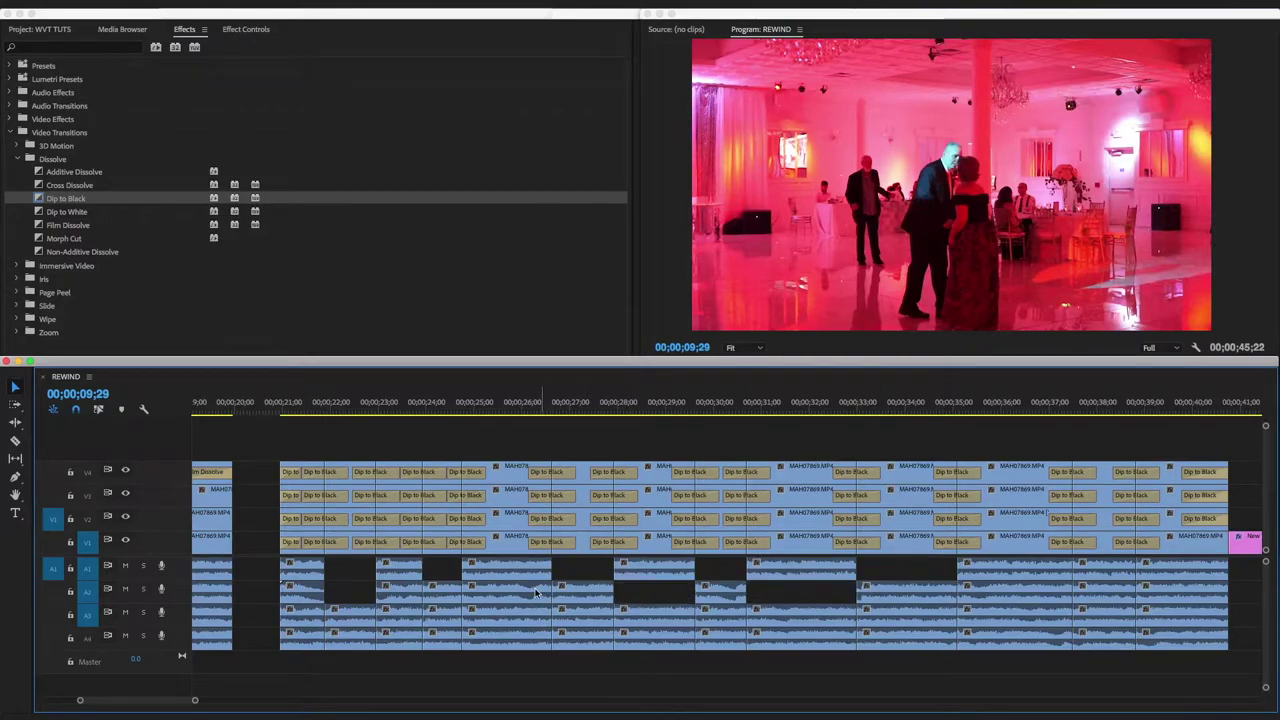
pyautogui.click(473, 595)
pyautogui.press('Delete')
pyautogui.click(404, 600)
pyautogui.press('Delete')
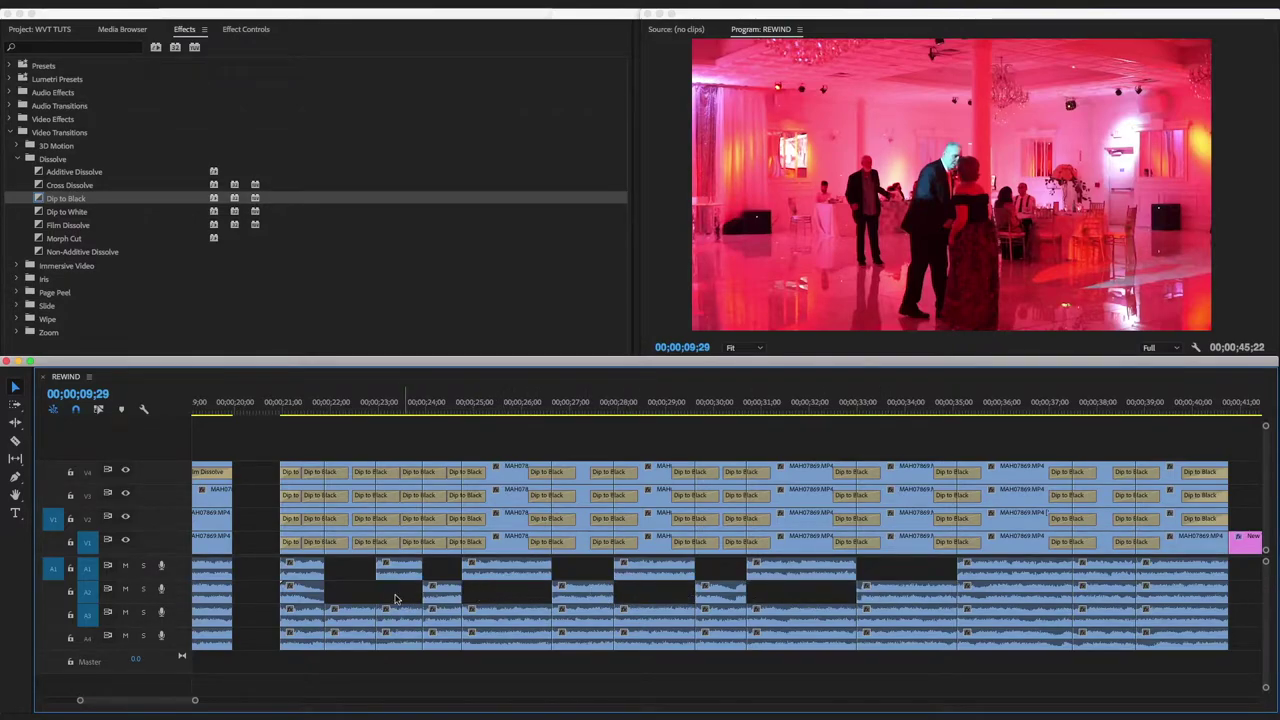
# Drag the edges of five A2 audio pieces outward into the neighbouring gaps
pyautogui.moveTo(300, 591); pyautogui.dragTo(354, 591)
pyautogui.moveTo(375, 588); pyautogui.dragTo(318, 590)
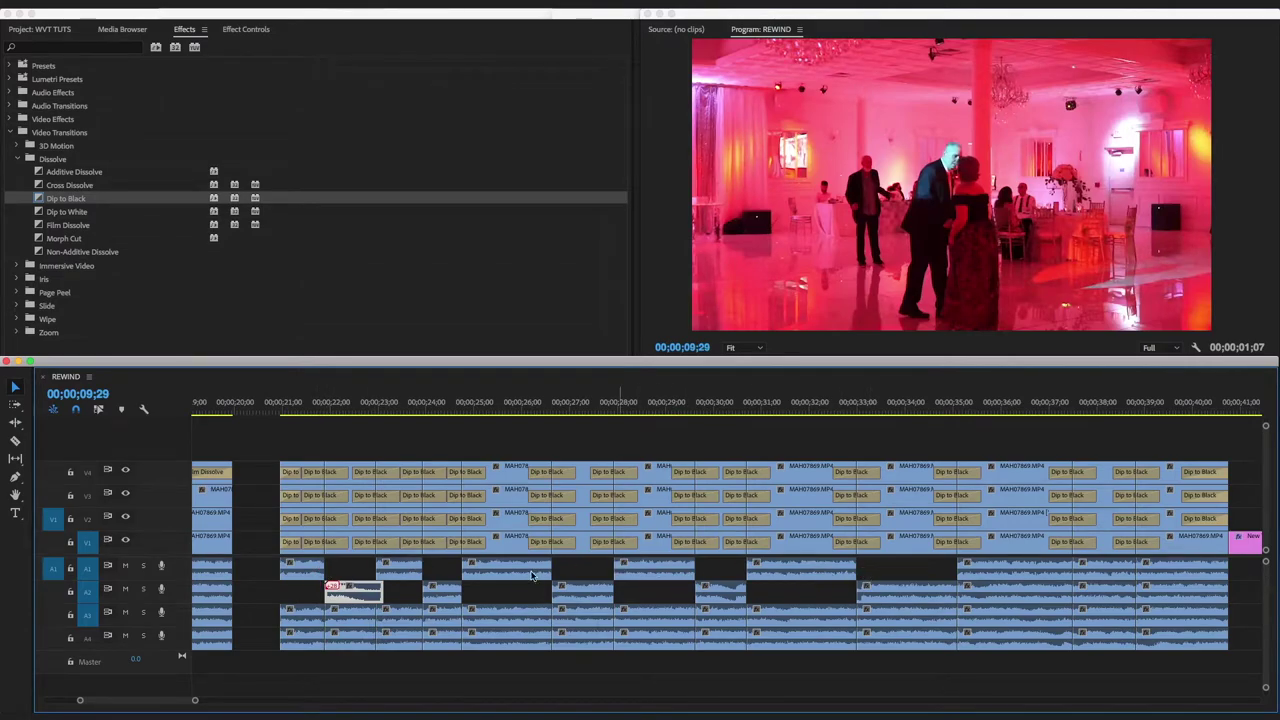
pyautogui.moveTo(612, 592); pyautogui.dragTo(540, 592)
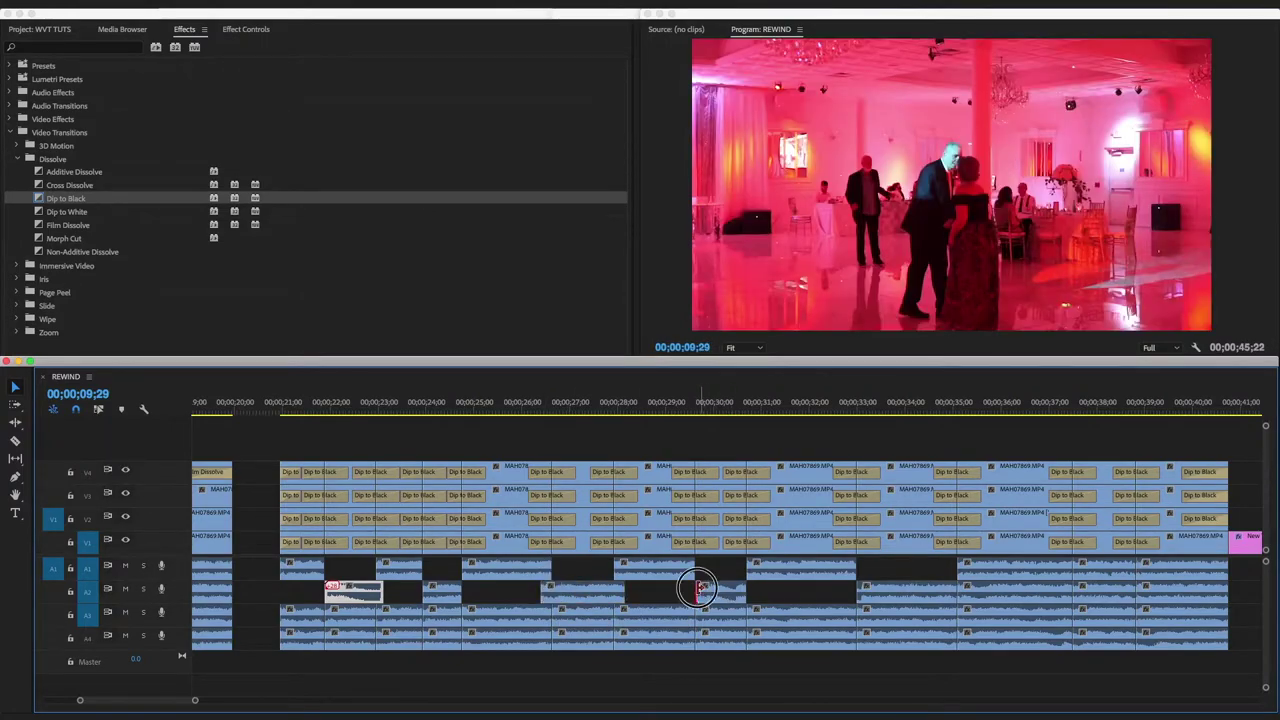
pyautogui.moveTo(694, 591); pyautogui.dragTo(752, 592)
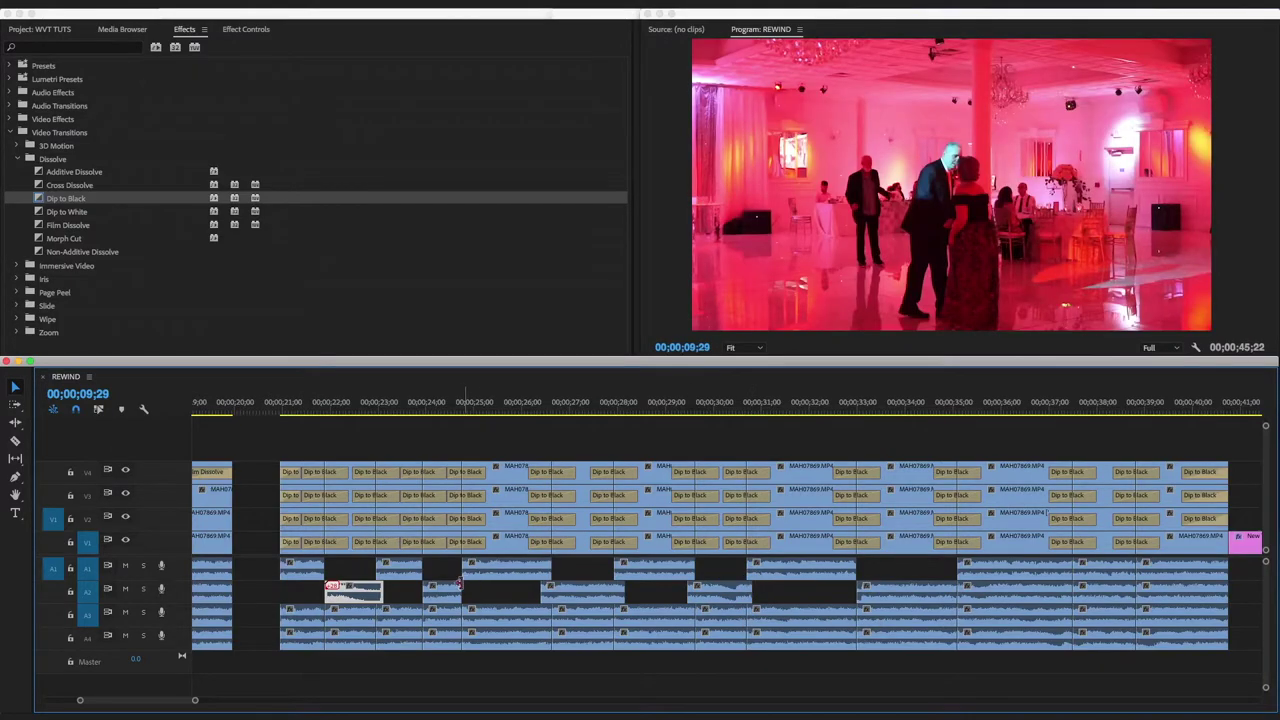
pyautogui.moveTo(462, 590); pyautogui.dragTo(416, 592)
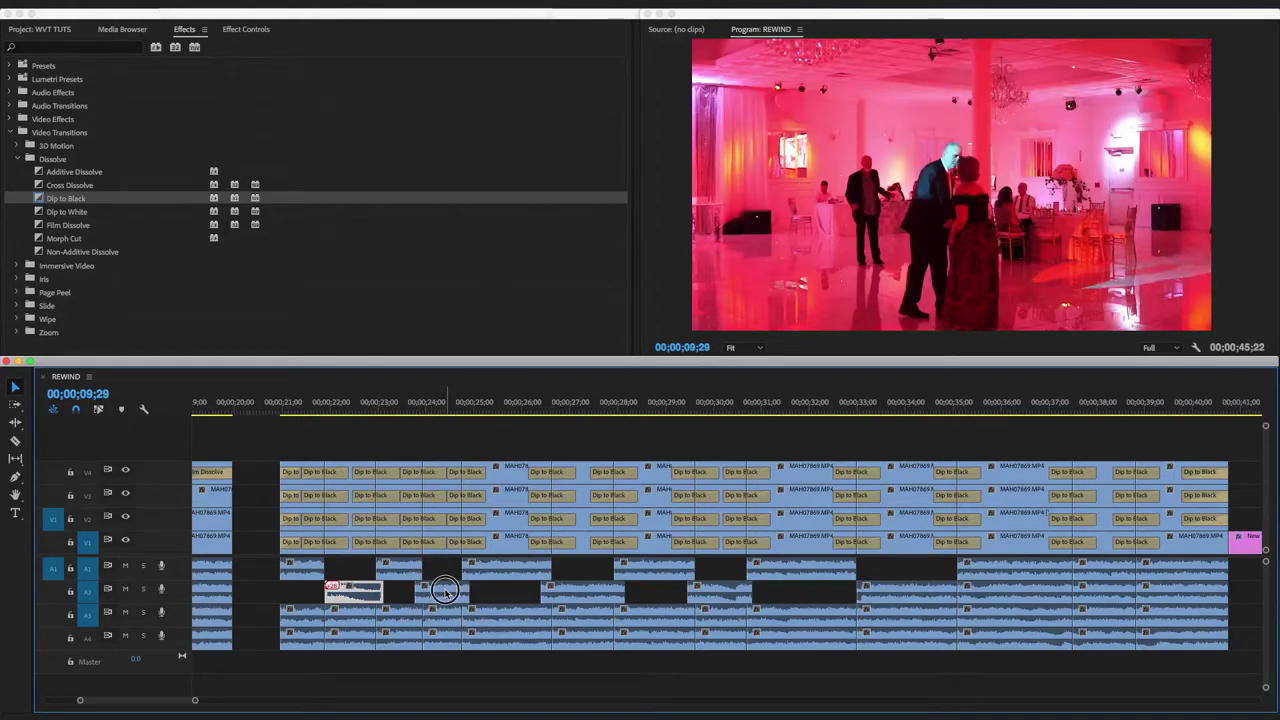
pyautogui.click(446, 594)
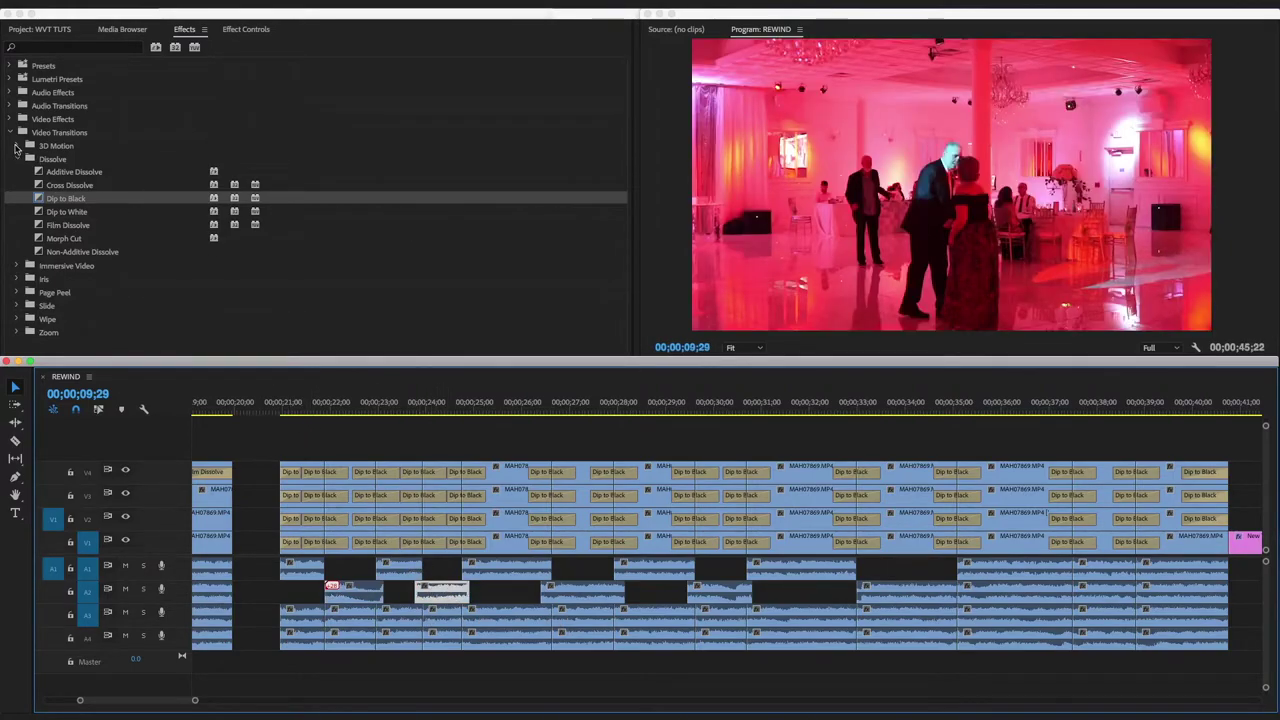
# Drop Exponential Fade crossfades from Audio Transitions > Crossfade onto the A1 and A2 audio pieces
pyautogui.click(14, 136)
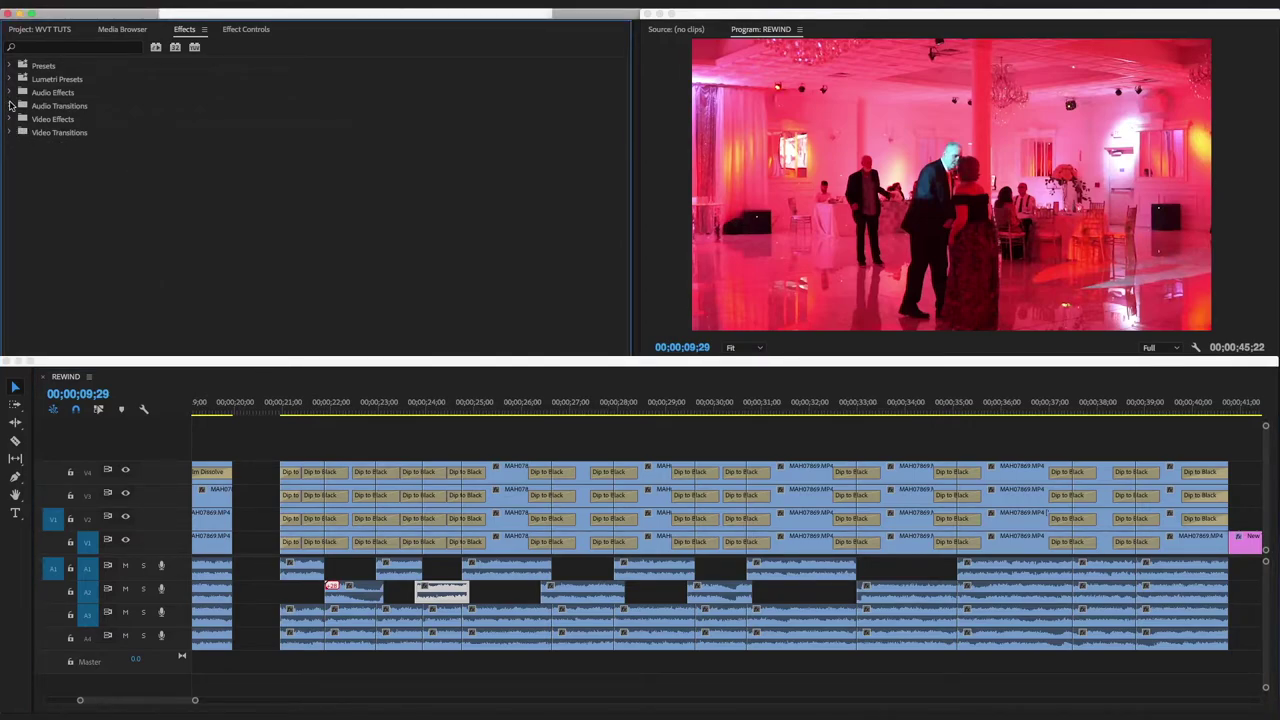
pyautogui.click(11, 106)
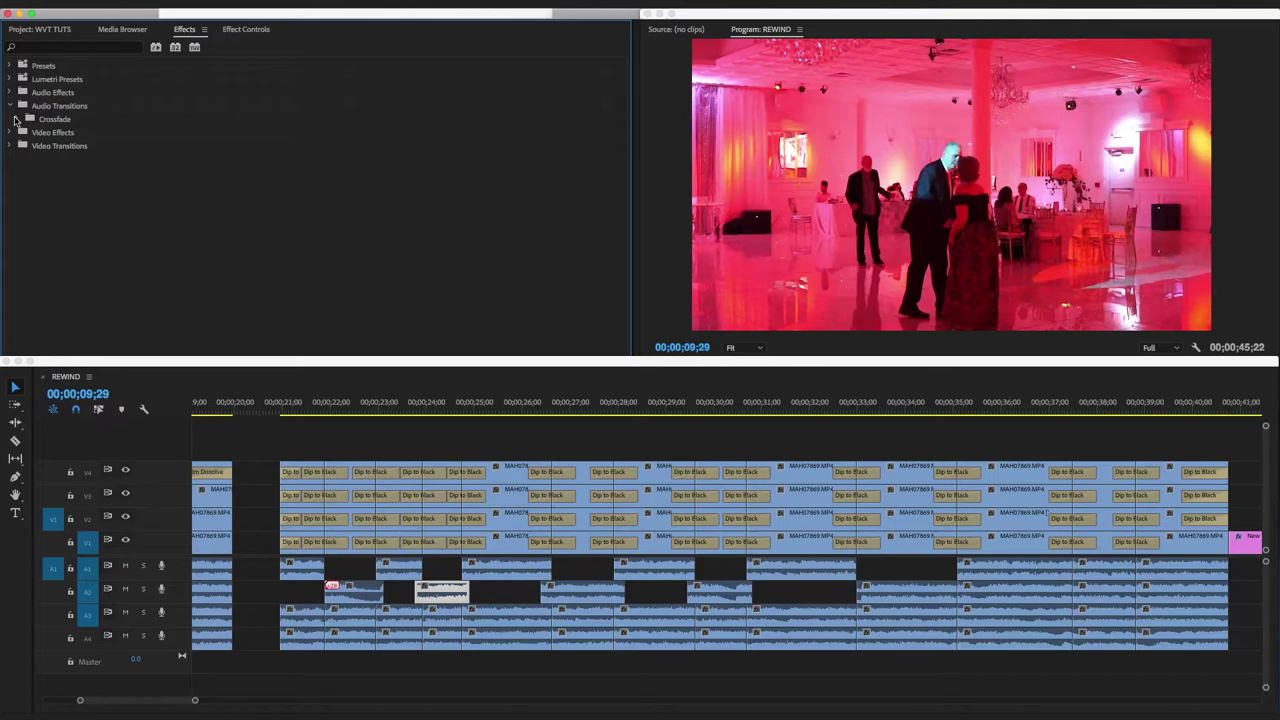
pyautogui.click(15, 119)
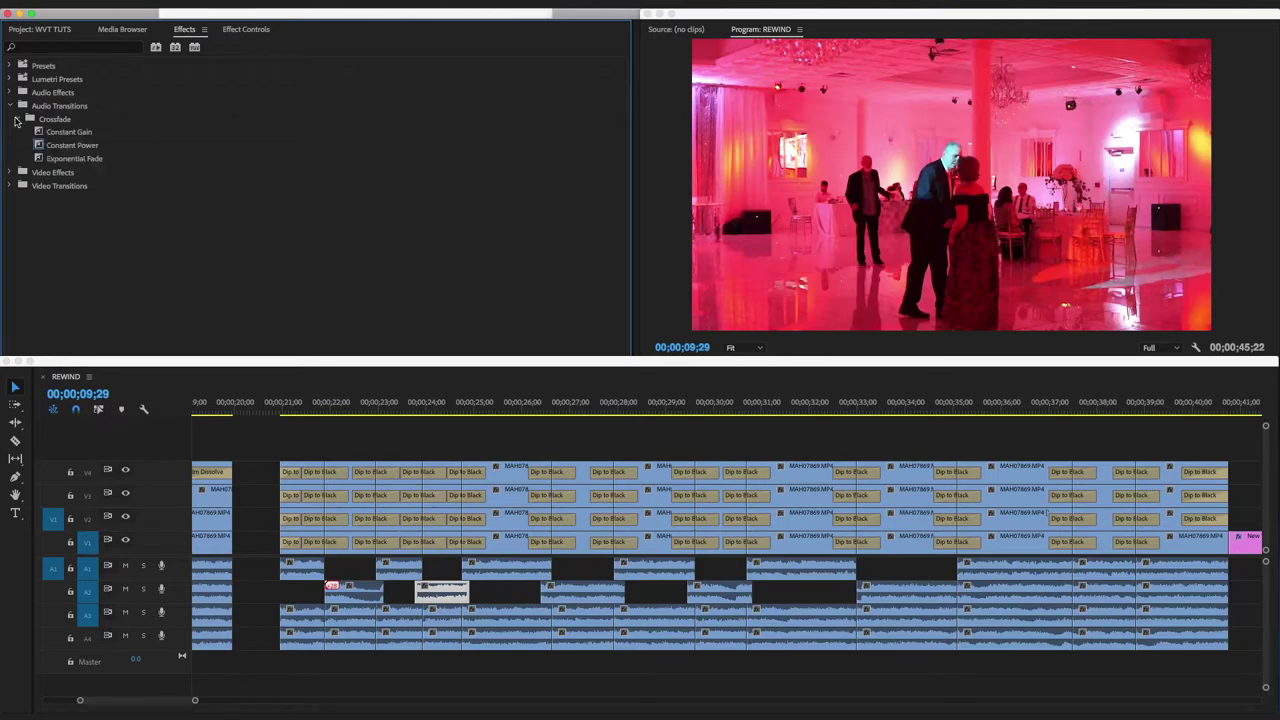
pyautogui.moveTo(74, 160); pyautogui.dragTo(553, 574)
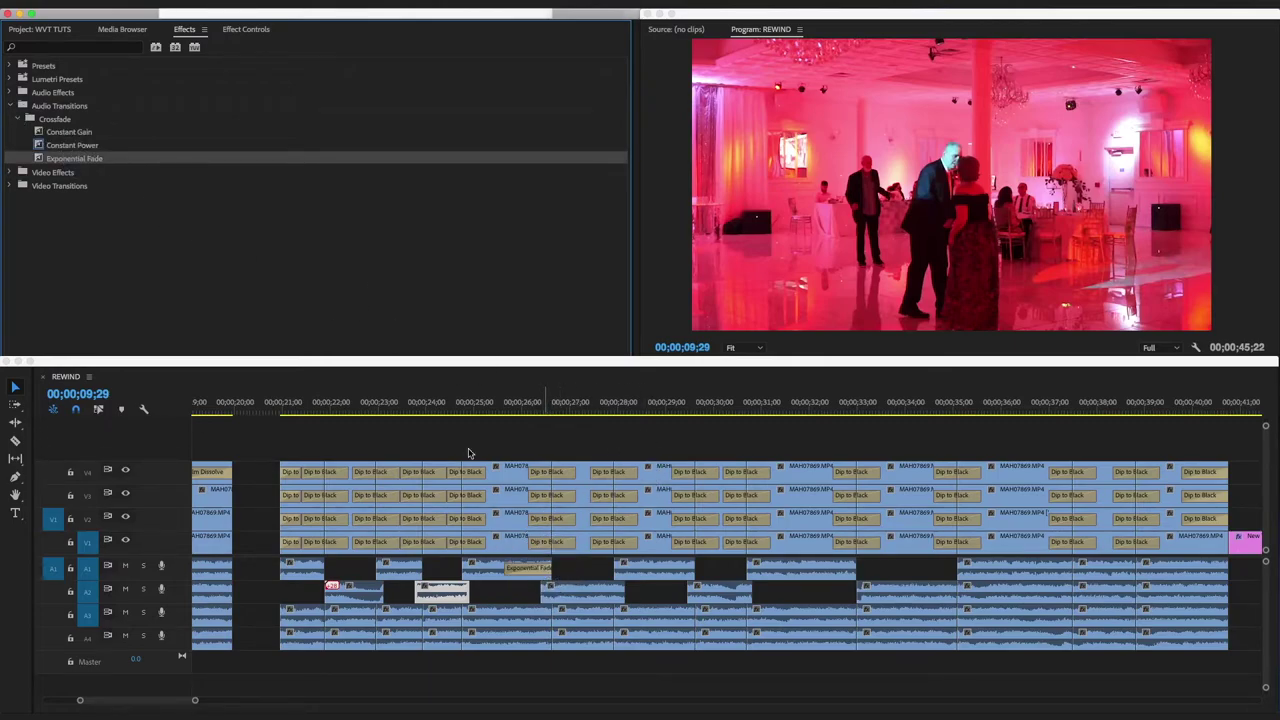
pyautogui.moveTo(74, 158); pyautogui.dragTo(535, 569)
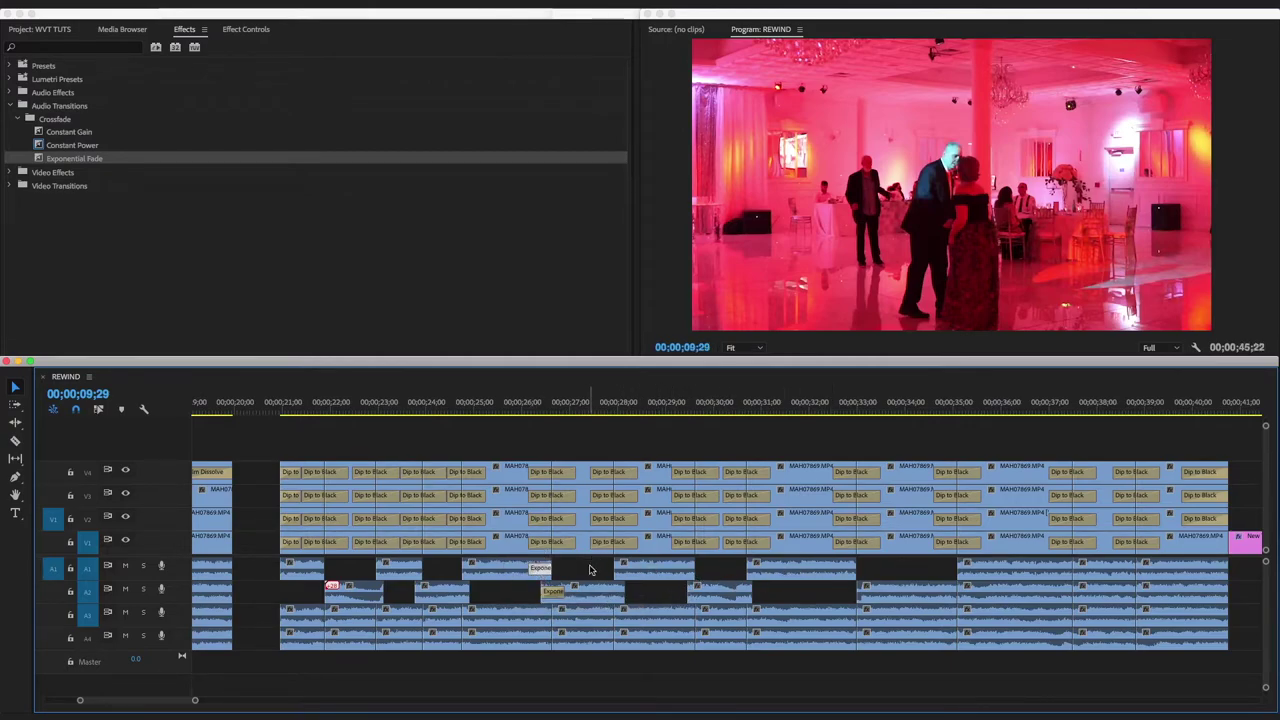
# Undo the Exponential Fades and apply default Constant Power crossfades to the selected A1 and A2 audio pieces
pyautogui.hotkey('ctrl', 'z')
pyautogui.hotkey('ctrl', 'z')
pyautogui.hotkey('ctrl', 'z')
pyautogui.moveTo(797, 591); pyautogui.dragTo(517, 566)
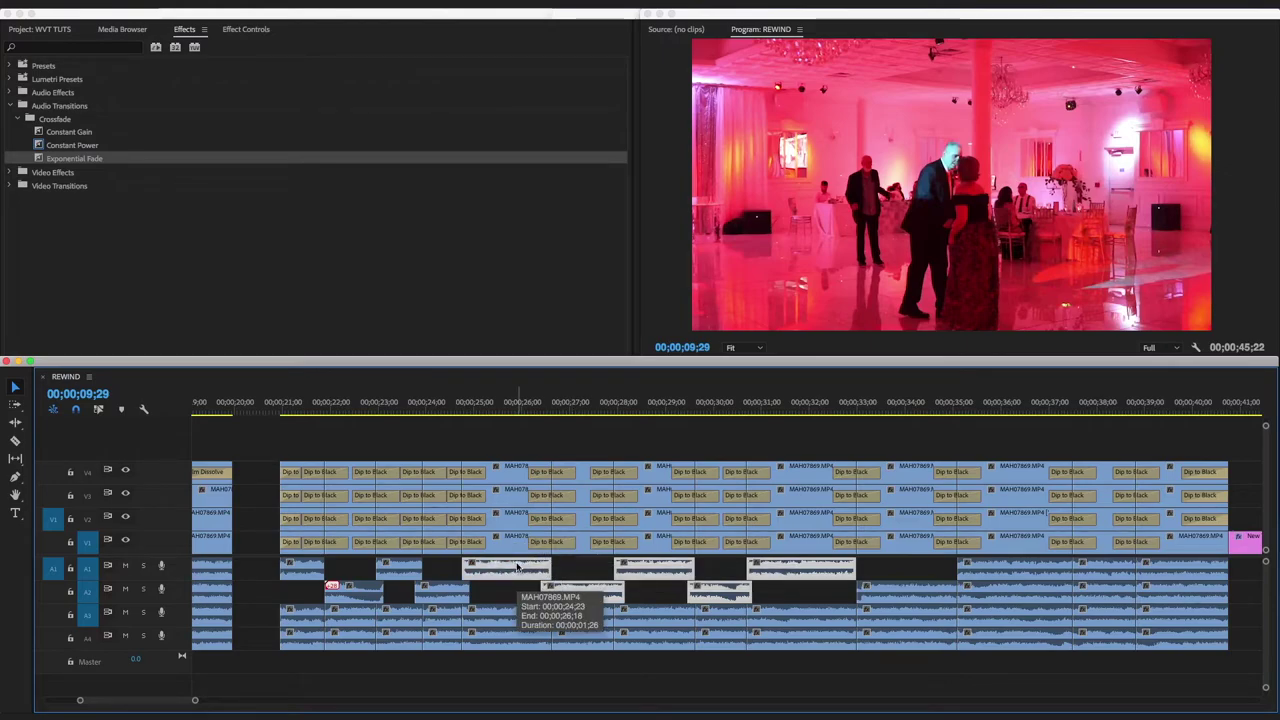
pyautogui.hotkey('shift', 'd')
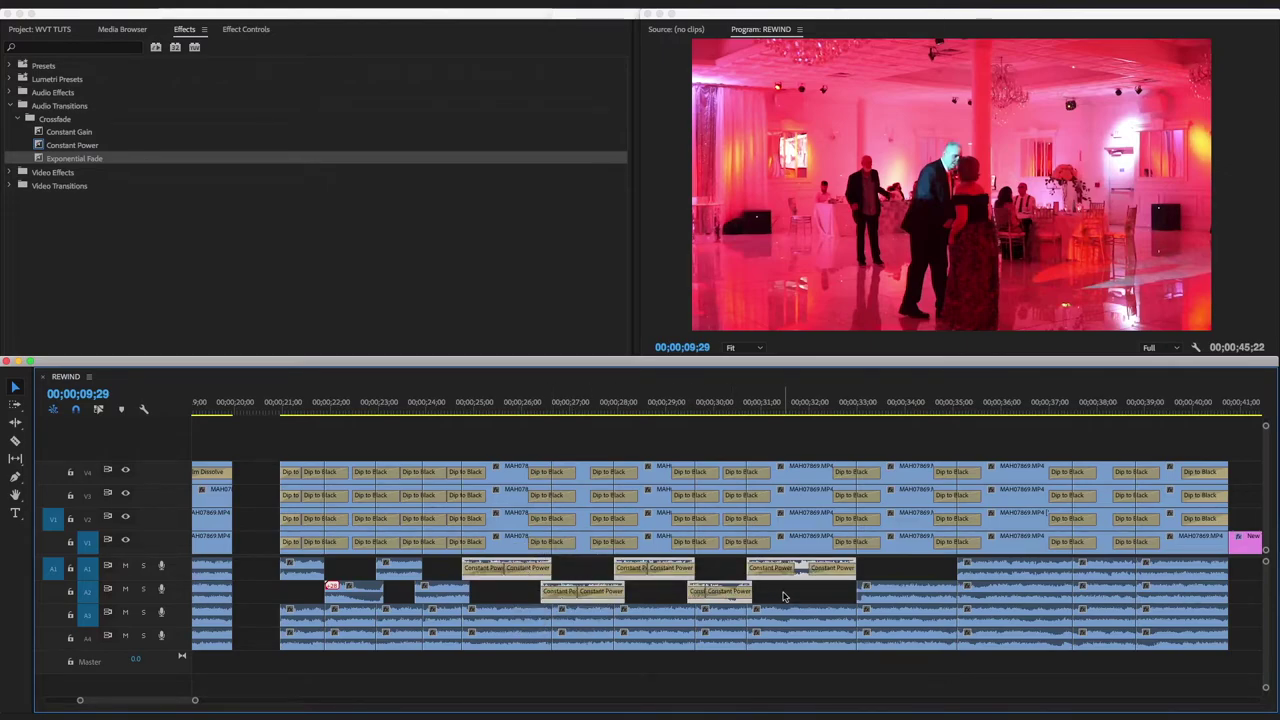
pyautogui.click(662, 597)
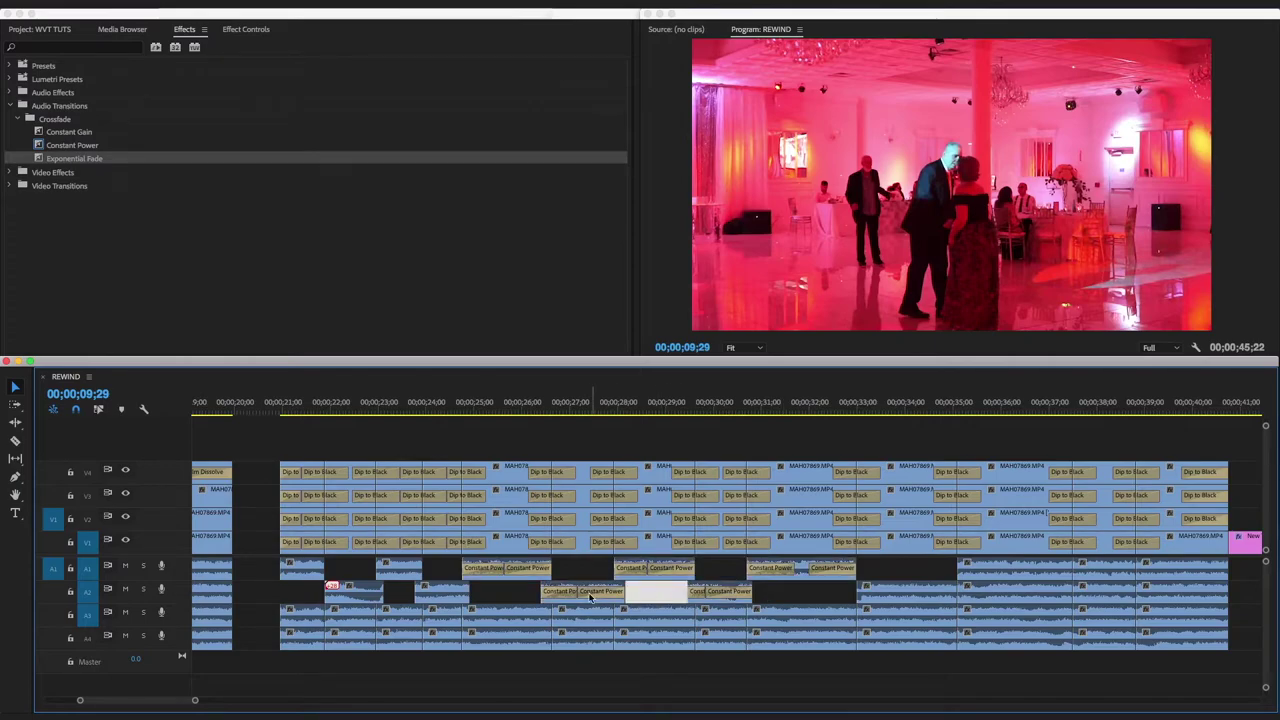
# Shorten the Constant Power crossfades on A2 and A1 to about 12 frames
pyautogui.moveTo(584, 594); pyautogui.dragTo(485, 568)
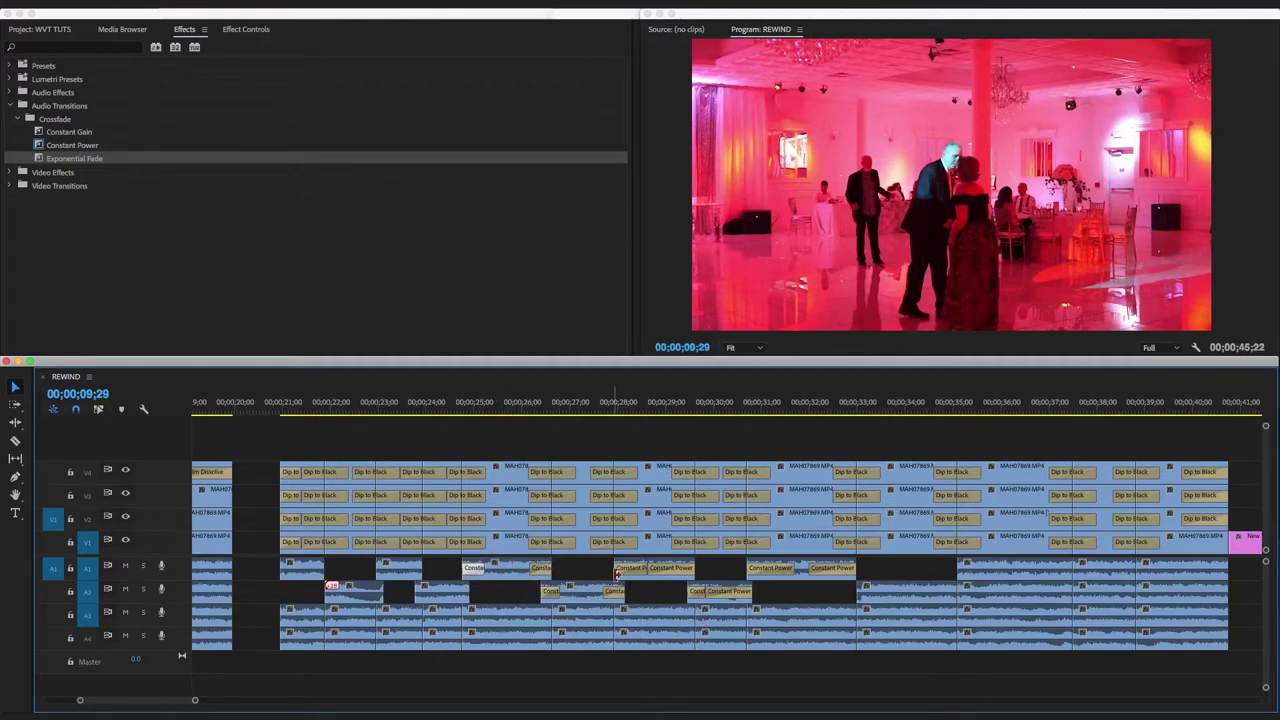
pyautogui.moveTo(642, 568); pyautogui.dragTo(736, 591)
pyautogui.click(600, 590)
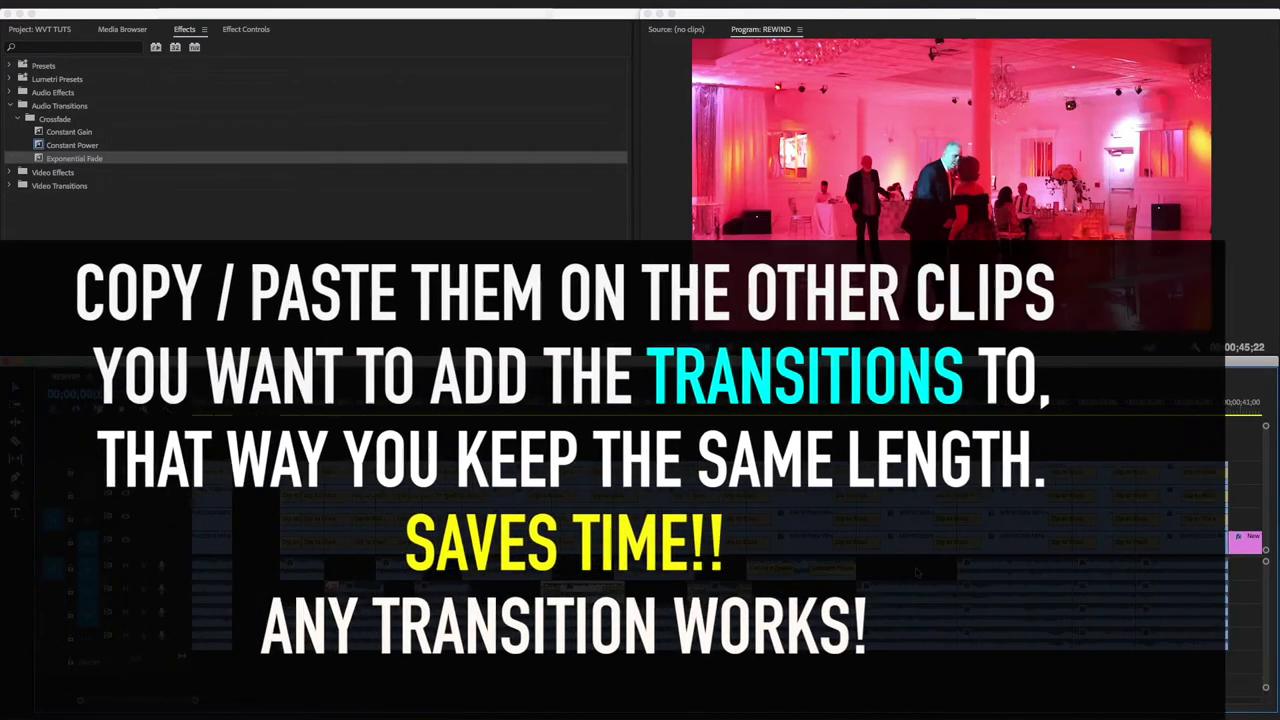
# Paste the copied attributes onto the later A1 and A2 audio pieces with Paste Attributes
pyautogui.click(985, 588)
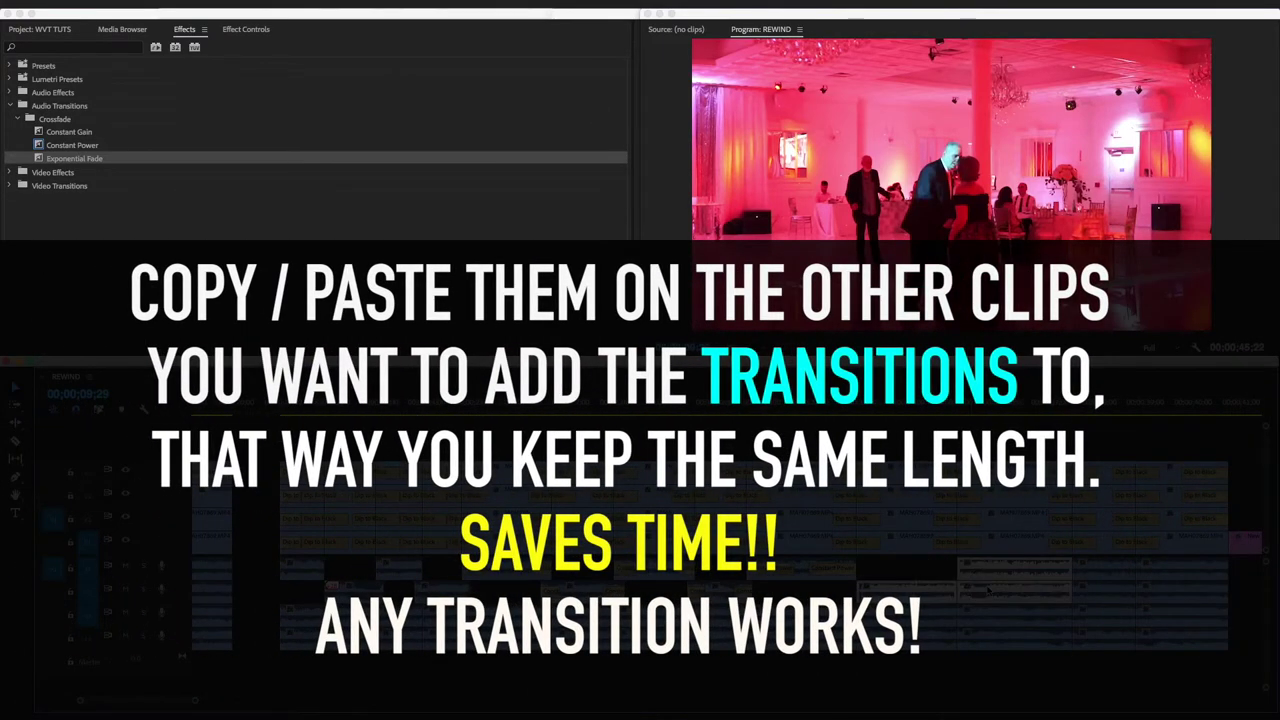
pyautogui.press('super+alt+v')
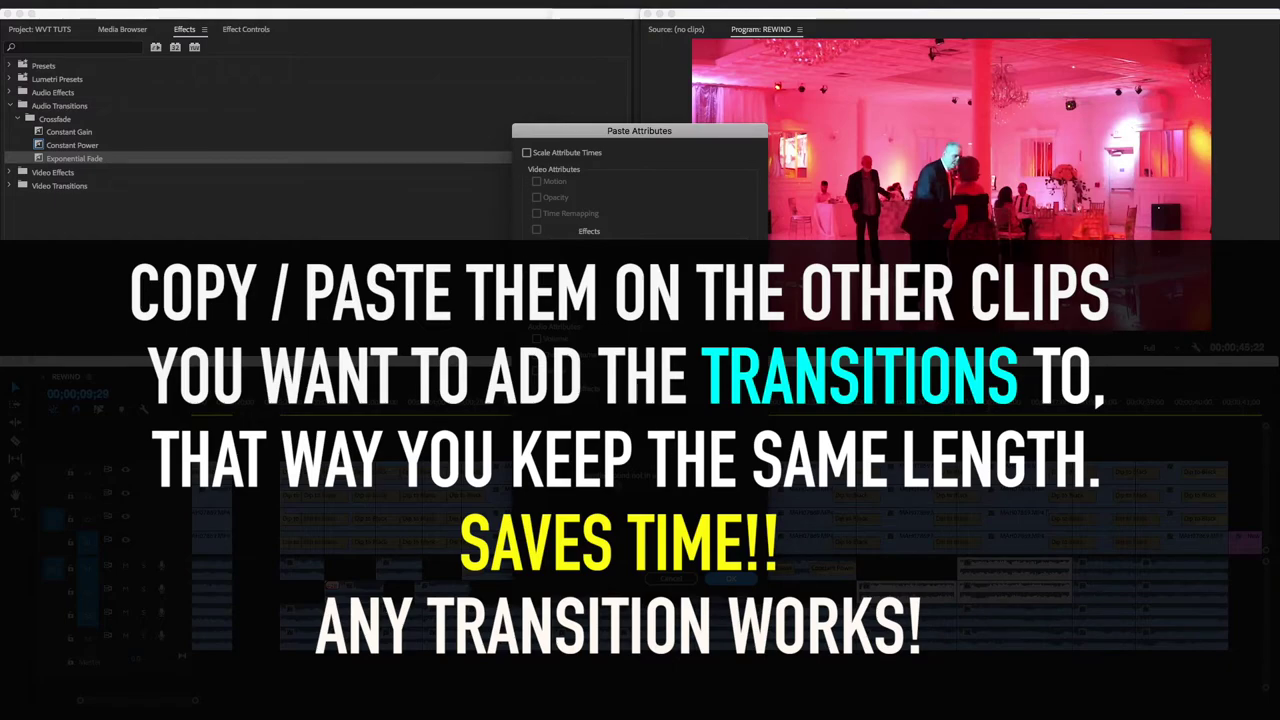
pyautogui.click(730, 578)
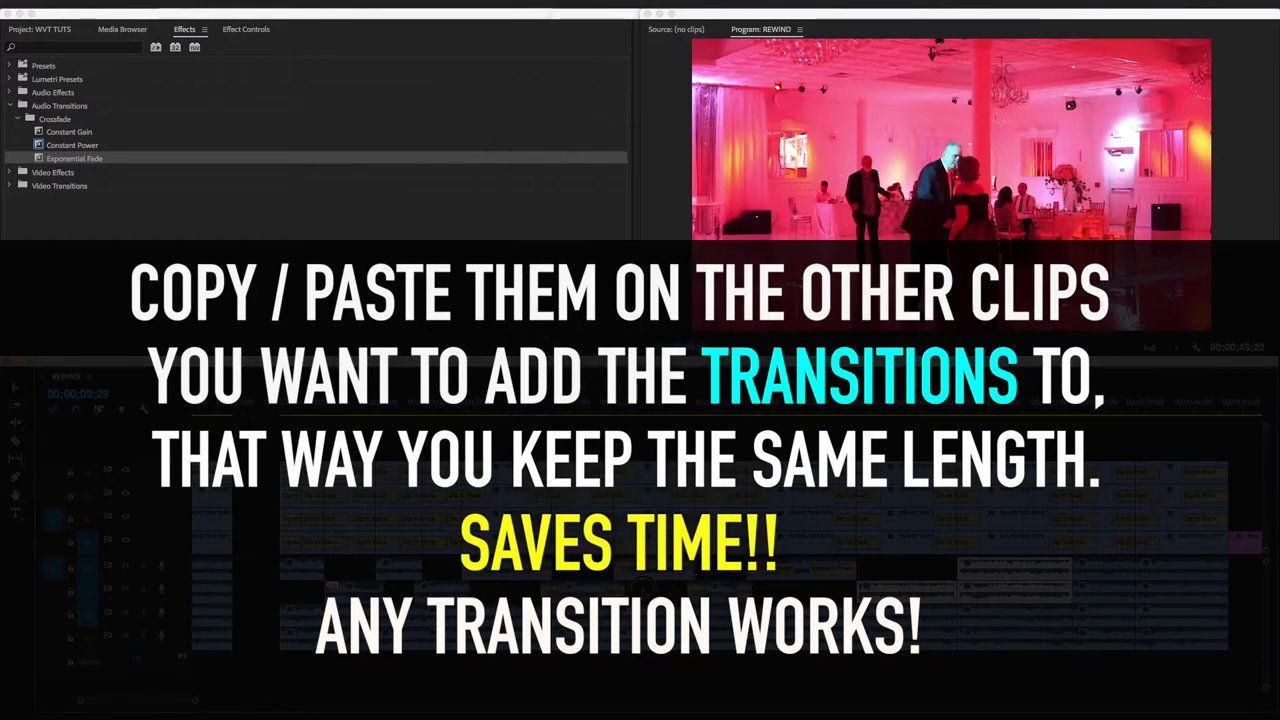